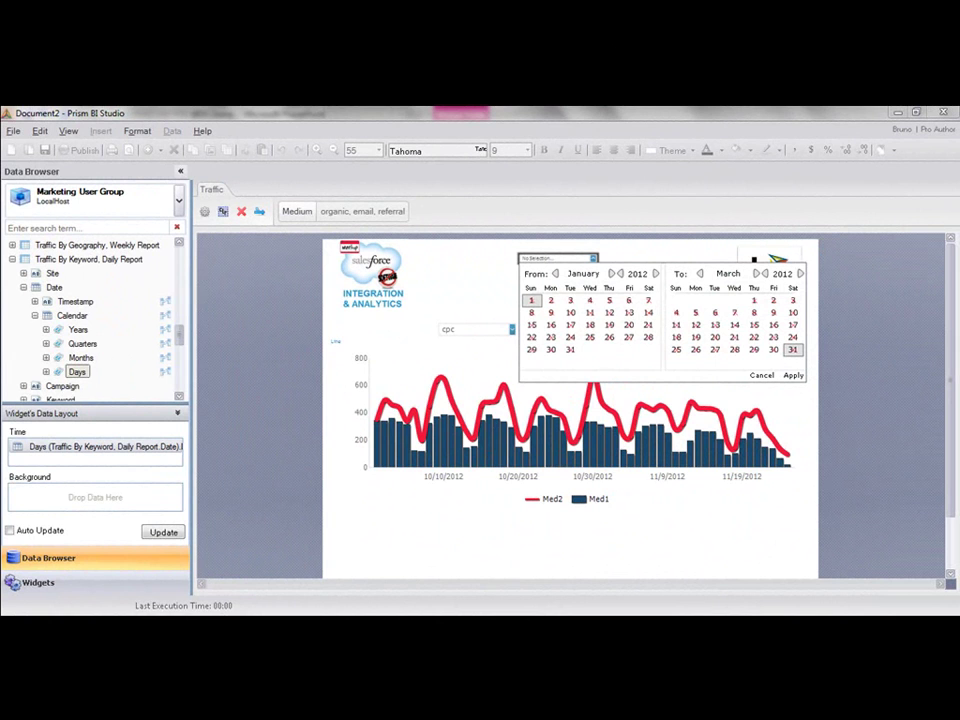
# - Apply the date range filter of 1/1/2012 to 12/5/2012 on the Traffic sheet
pyautogui.click(794, 376)
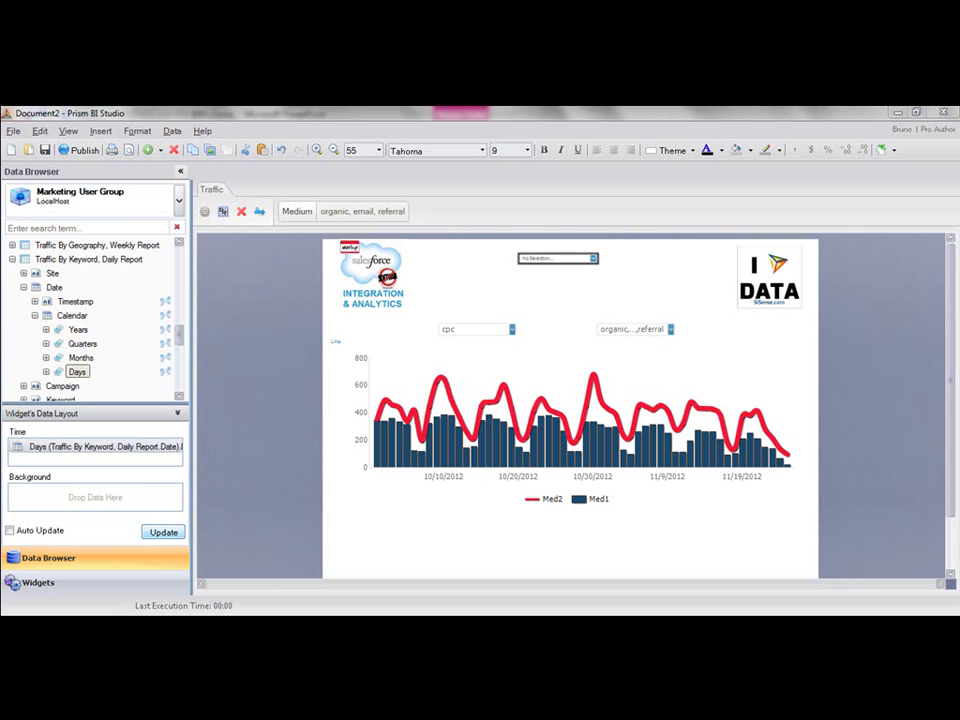
# - Insert a new sheet after the Traffic sheet and name it 360
pyautogui.click(252, 192)
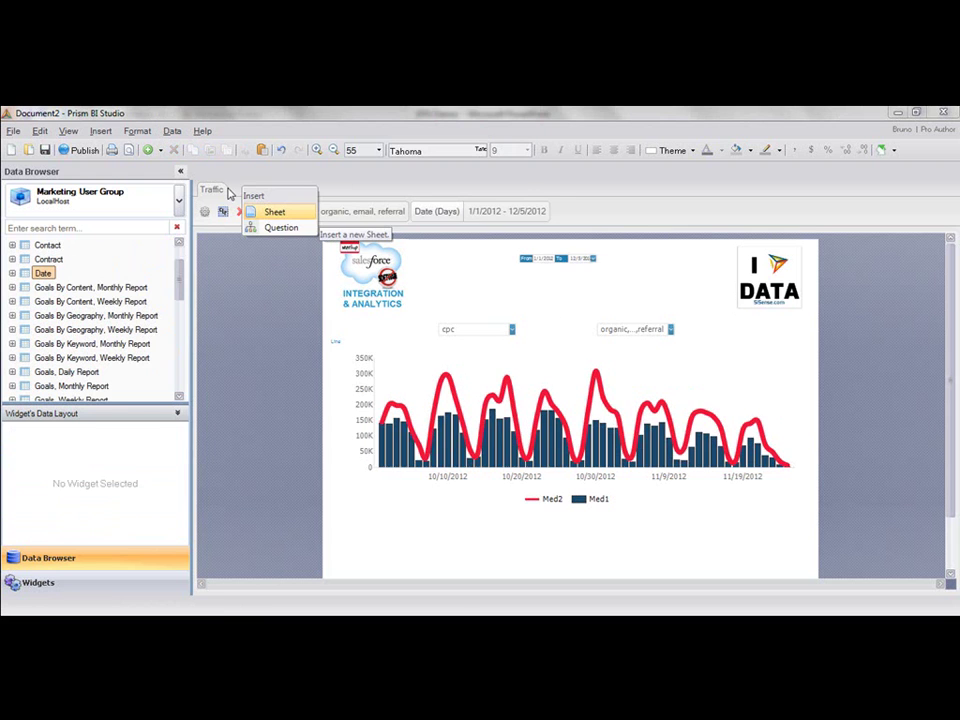
pyautogui.click(276, 214)
pyautogui.doubleClick(242, 190)
pyautogui.write('360')
pyautogui.press('Return')
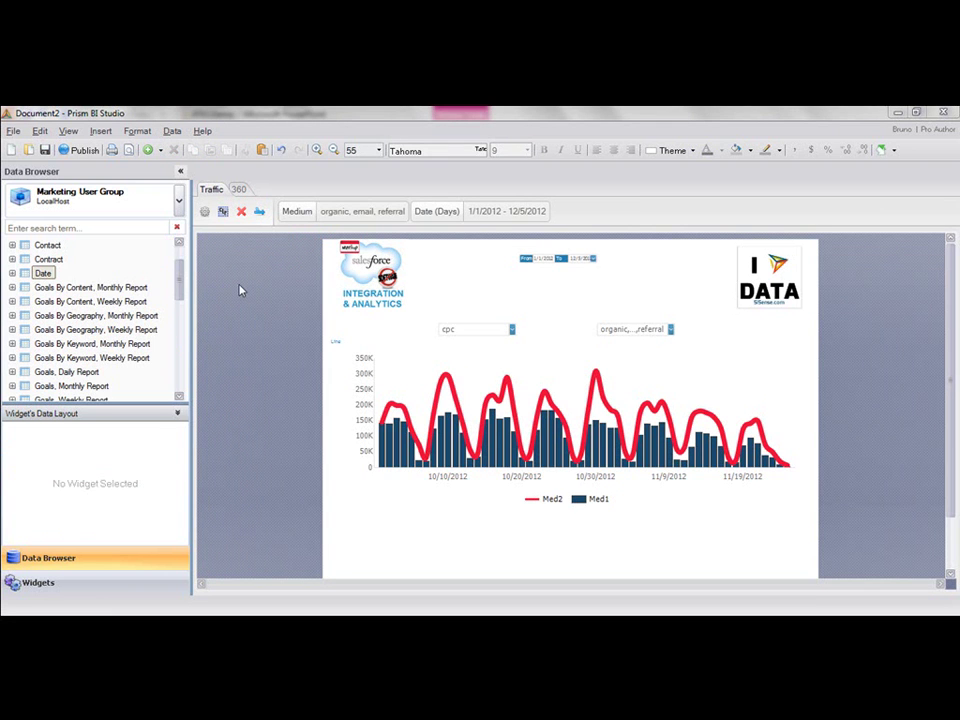
# - Copy the two header logos from the Traffic sheet onto the 360 sheet and replace the I Heart Data logo with the GoAhead image
pyautogui.click(375, 284)
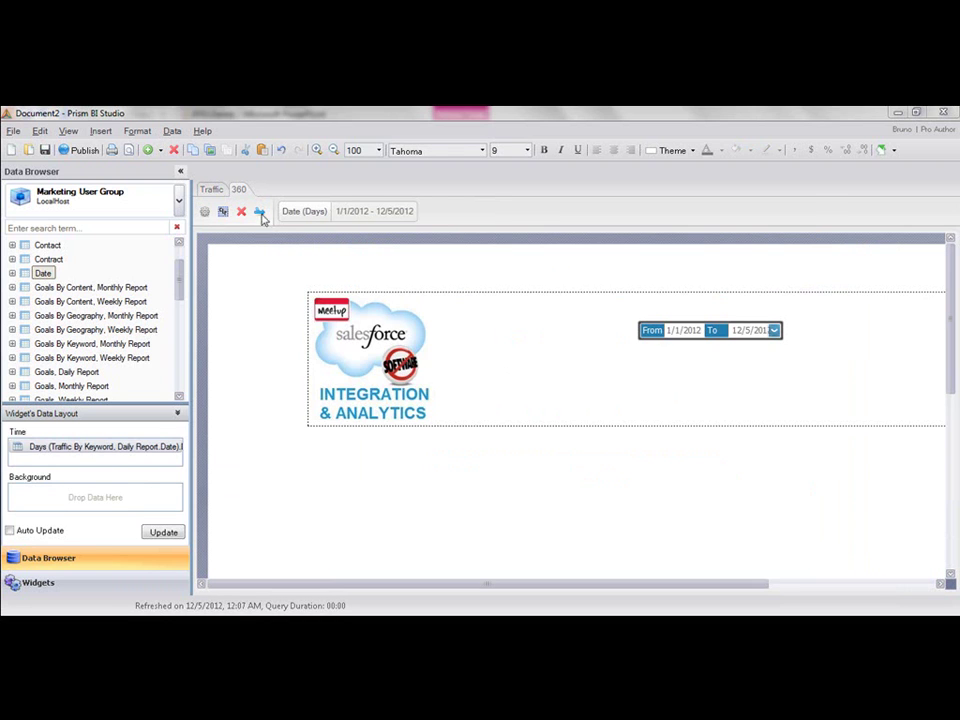
pyautogui.moveTo(393, 381); pyautogui.dragTo(315, 349)
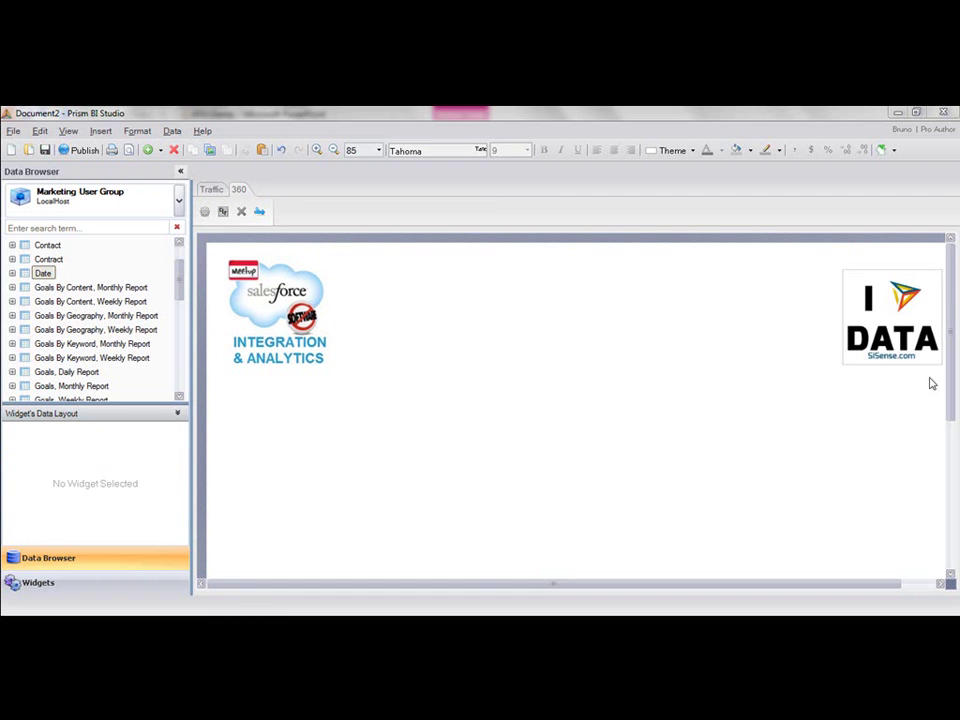
pyautogui.scroll(-3, 891, 334)
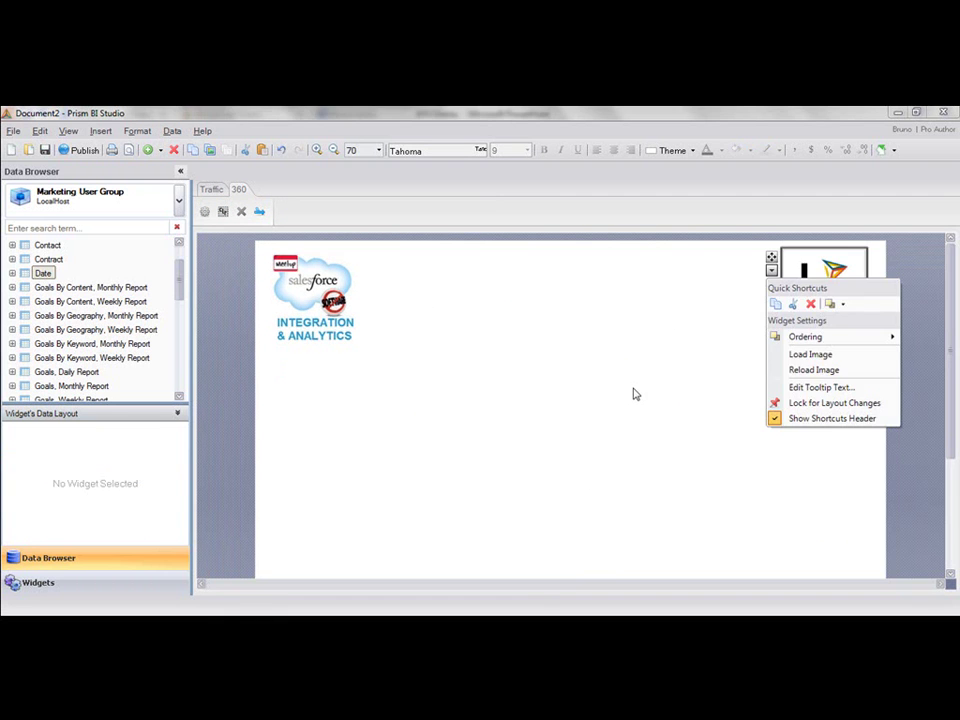
pyautogui.click(812, 355)
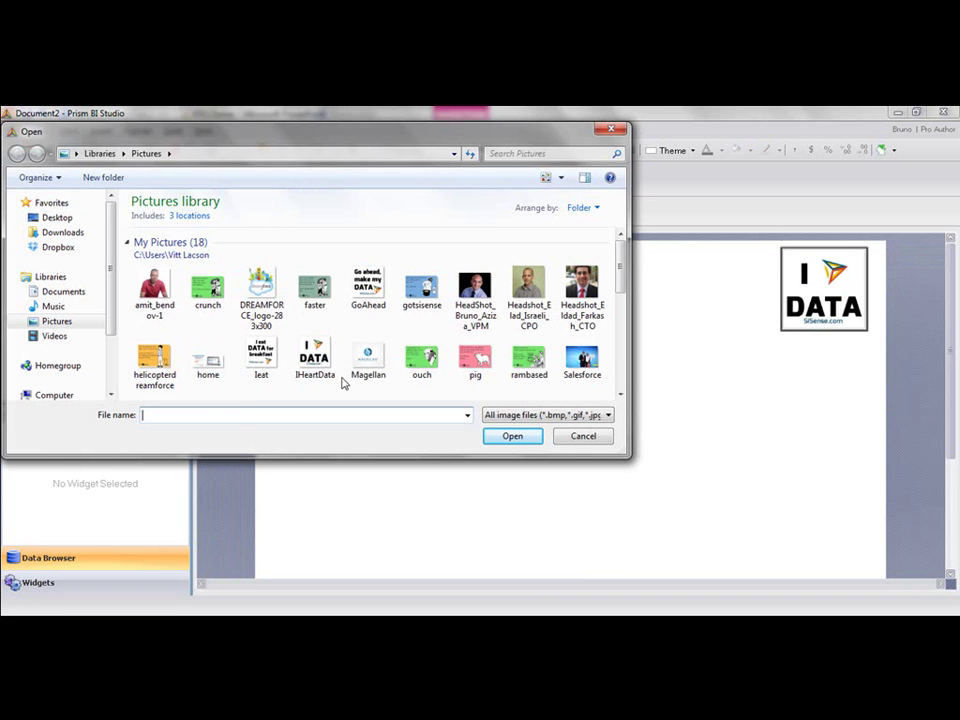
pyautogui.doubleClick(368, 300)
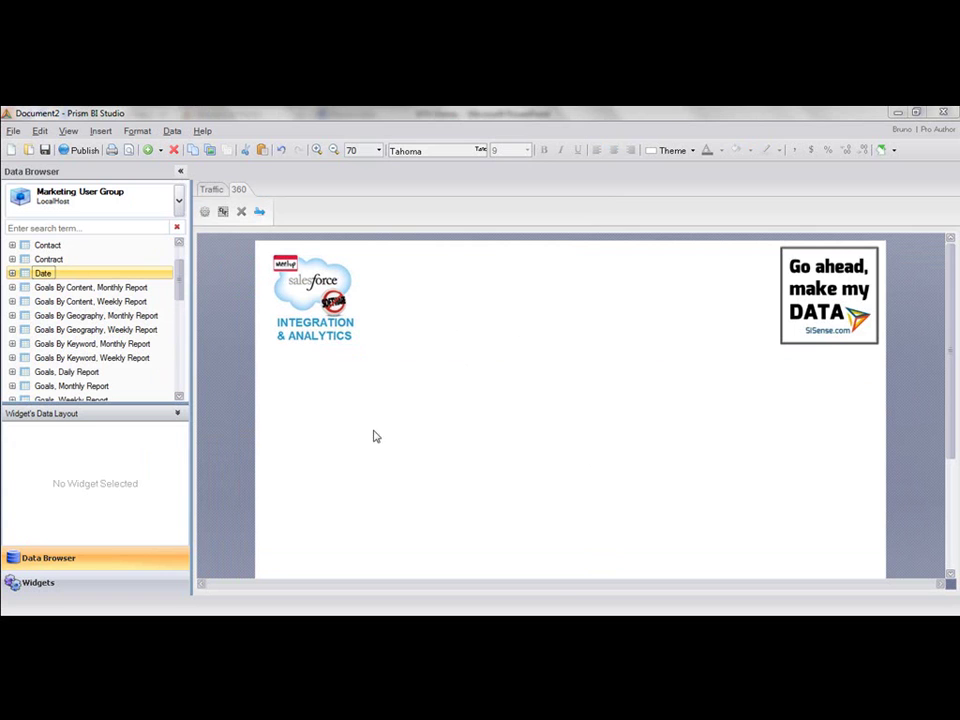
# - Add two dropdown filters to the 360 sheet based on Months from the Date table's calendar
pyautogui.press('Right')
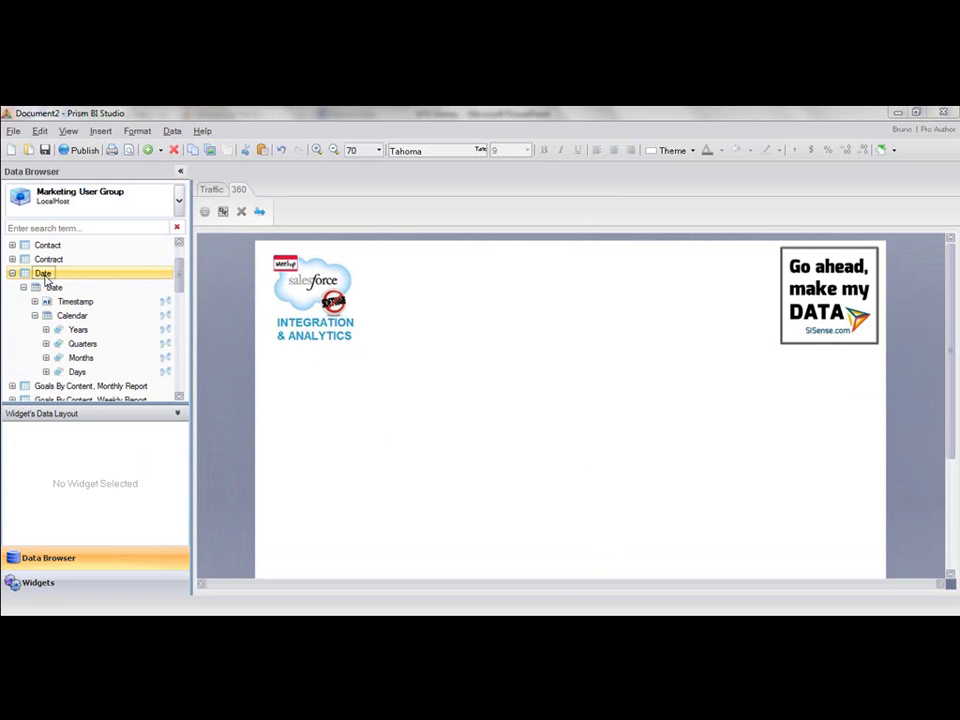
pyautogui.press('Down')
pyautogui.press('Down')
pyautogui.press('Down')
pyautogui.press('Down')
pyautogui.press('Down')
pyautogui.press('Down')
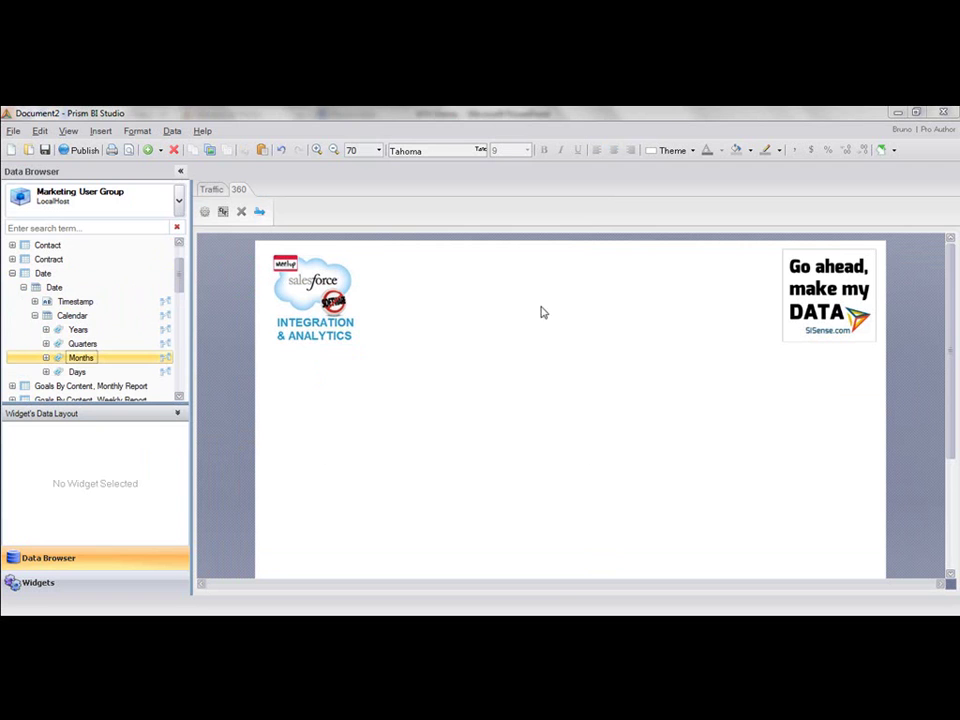
pyautogui.doubleClick(84, 360)
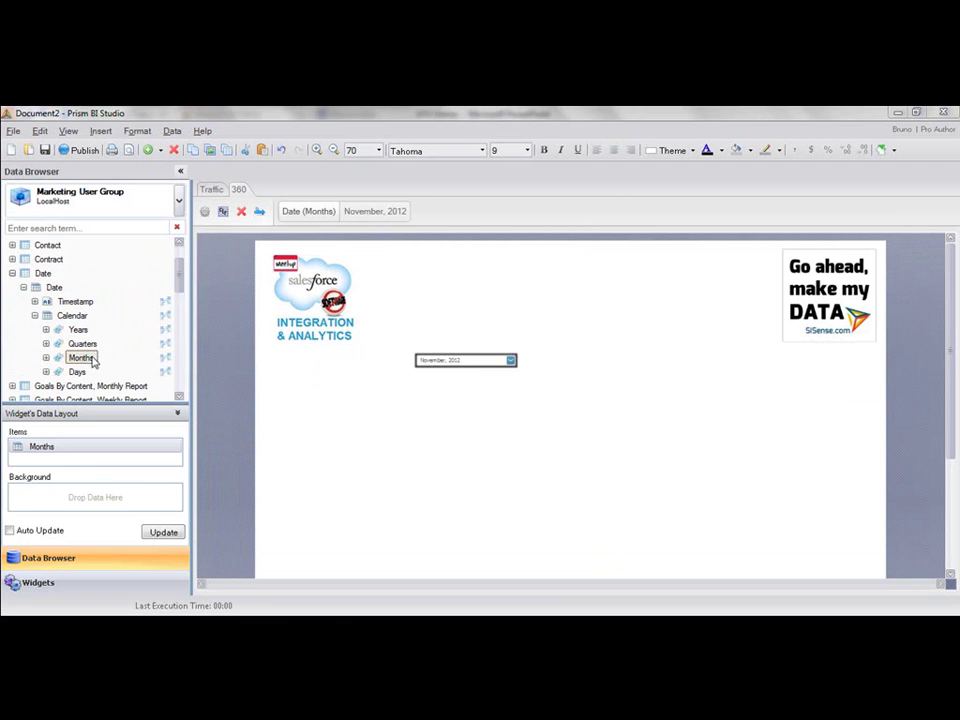
pyautogui.doubleClick(92, 360)
# - Position the two month filters side by side between the header logos
pyautogui.moveTo(462, 361); pyautogui.dragTo(452, 309)
pyautogui.moveTo(523, 360); pyautogui.dragTo(600, 307)
pyautogui.click(548, 336)
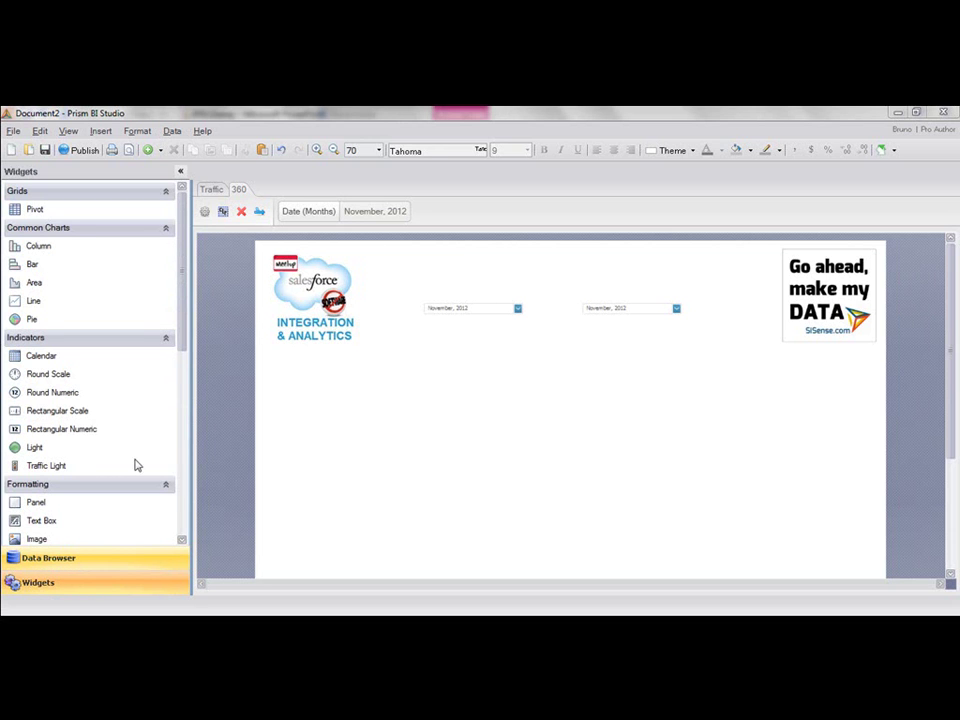
# - Add two Rectangular Scale indicators, placing one below each month filter
pyautogui.doubleClick(58, 412)
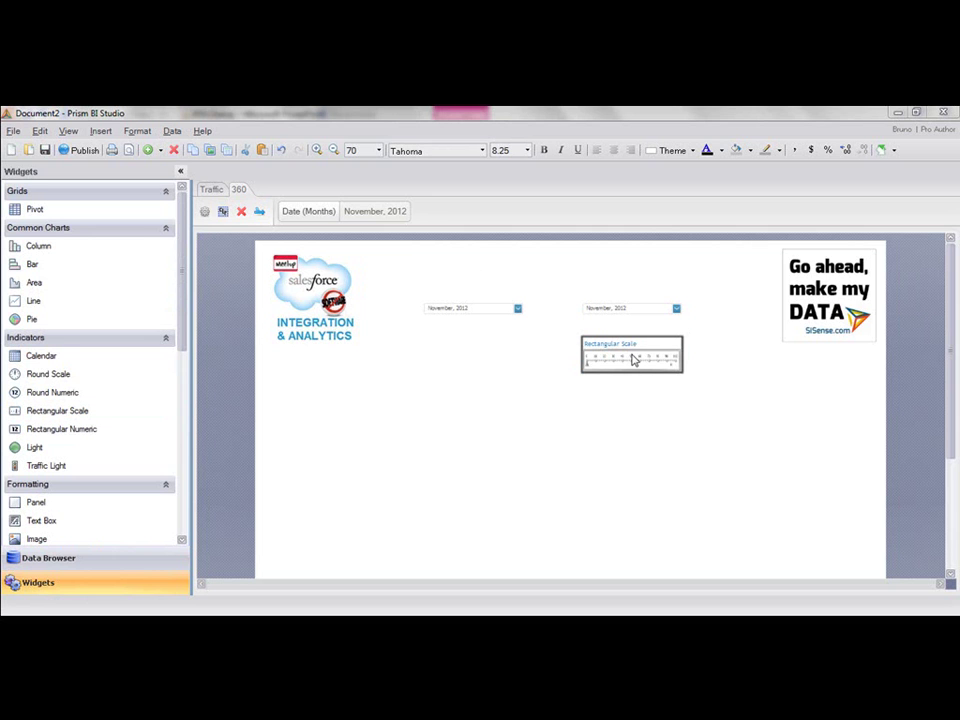
pyautogui.hotkey('ctrl', 'v')
pyautogui.moveTo(636, 364); pyautogui.dragTo(458, 362)
# - Assign the Count Duplicates of AdWords Conversions to the scale below the first month filter and title it Conversions
pyautogui.click(461, 364)
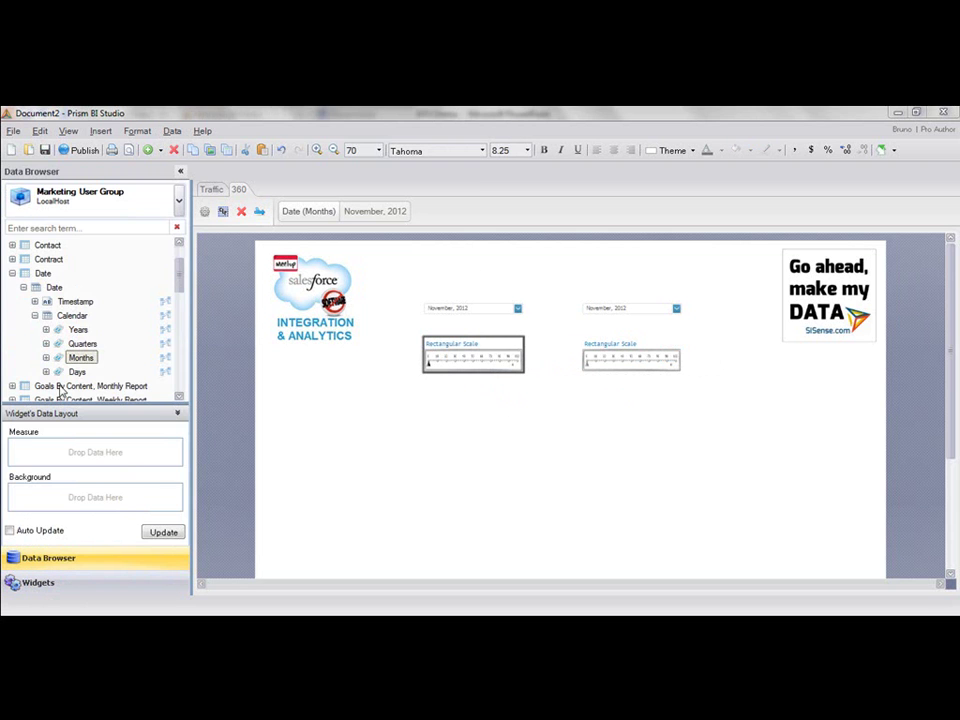
pyautogui.doubleClick(43, 273)
pyautogui.scroll(1, 43, 273)
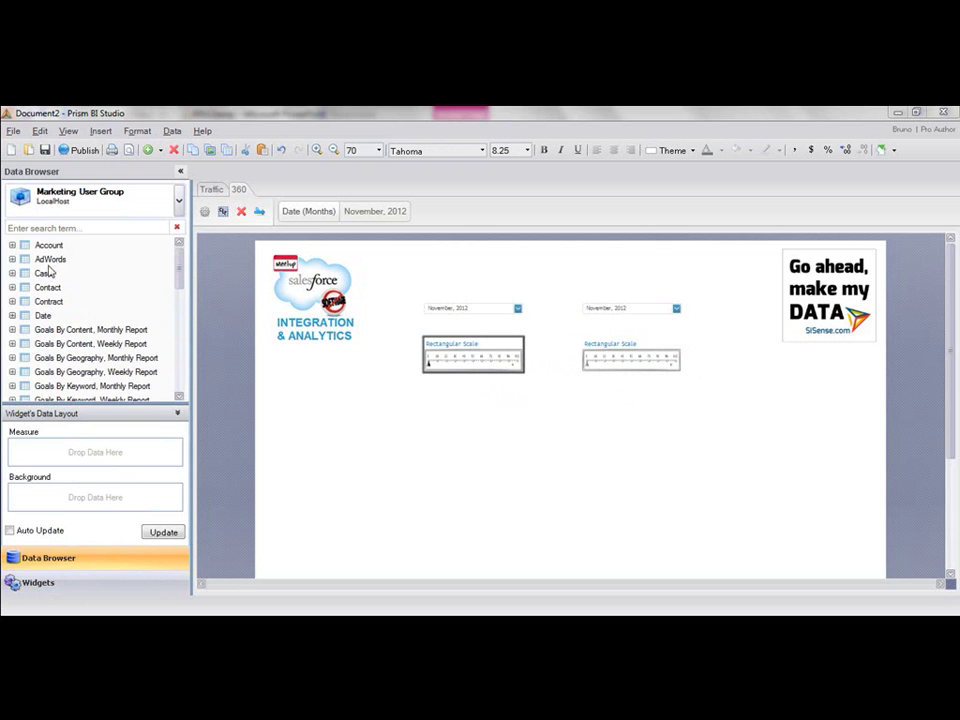
pyautogui.doubleClick(48, 259)
pyautogui.scroll(-2, 40, 300)
pyautogui.moveTo(62, 371); pyautogui.dragTo(60, 452)
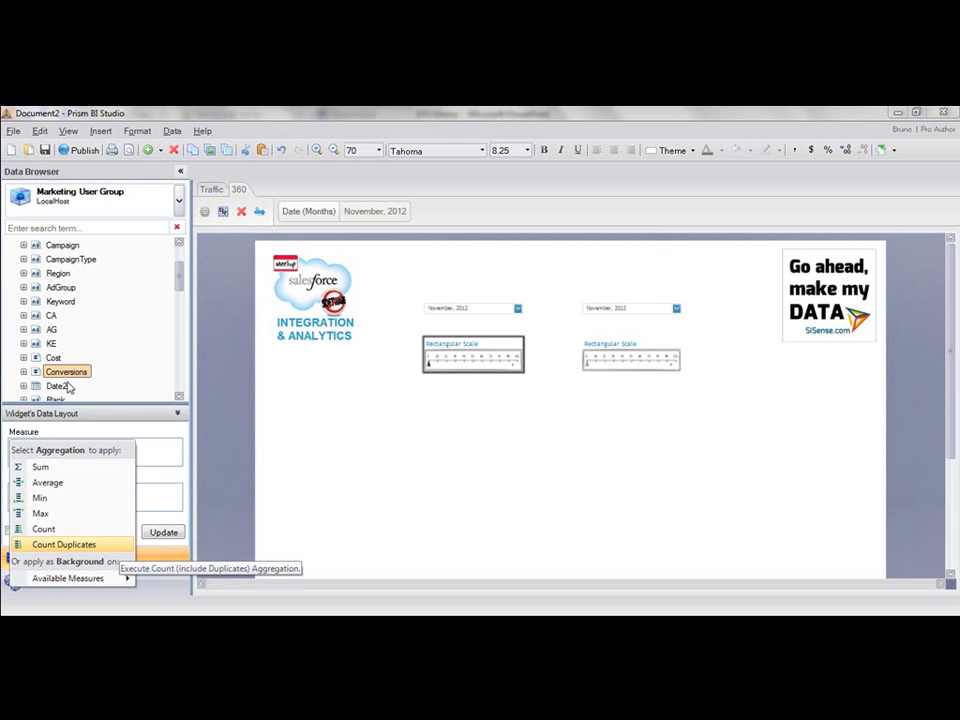
pyautogui.click(42, 544)
pyautogui.click(155, 530)
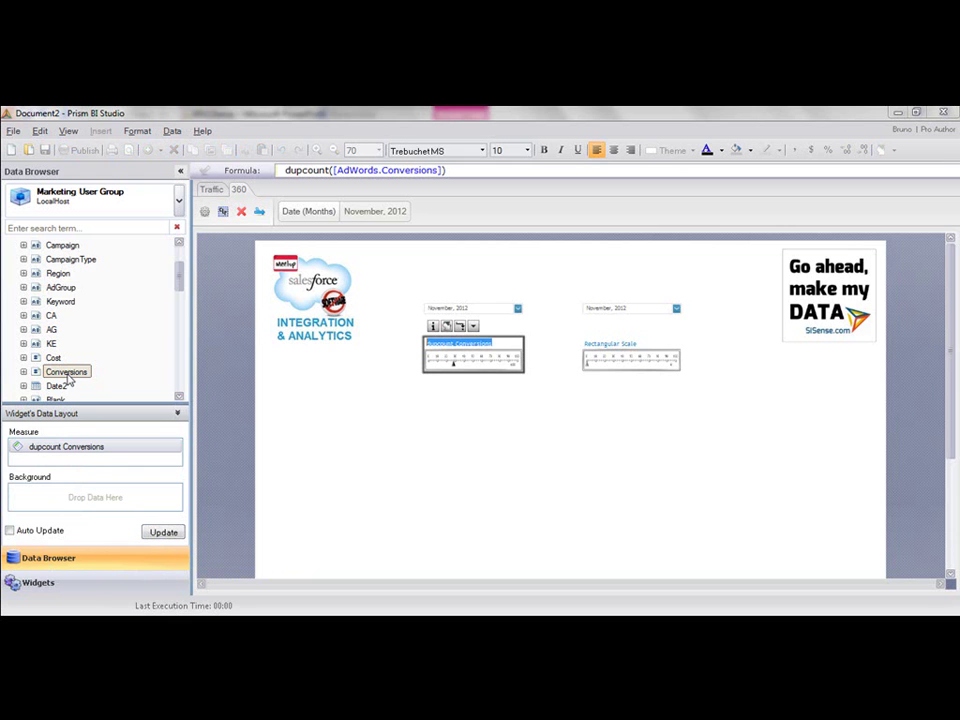
pyautogui.write('Conversions')
# - Set the Conversions scale's threshold coloring scheme to Three Ranges and apply it
pyautogui.click(473, 326)
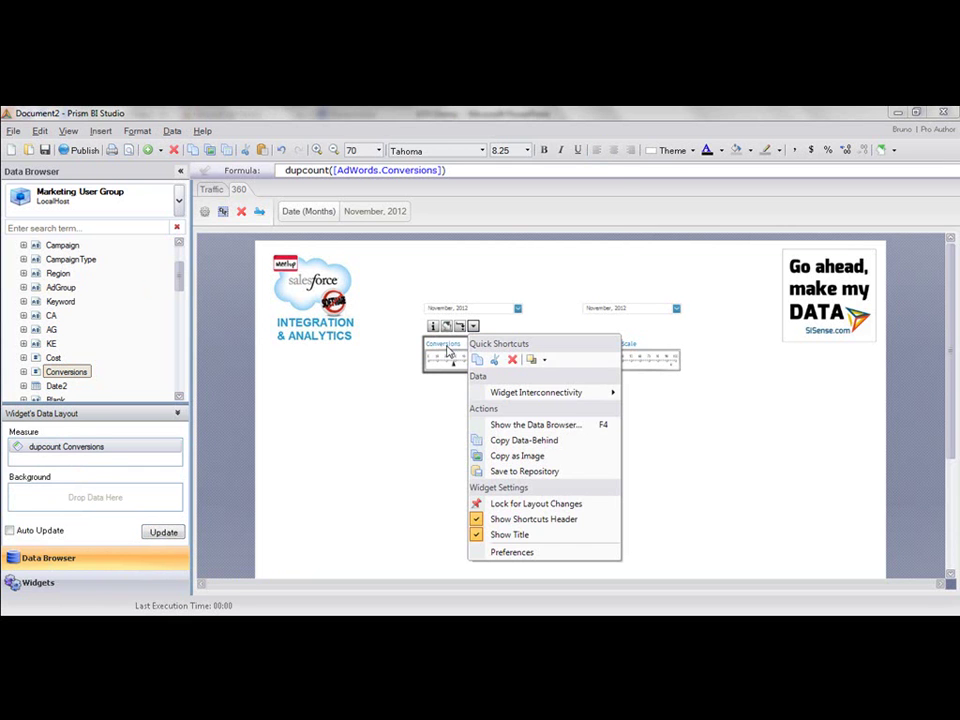
pyautogui.click(601, 550)
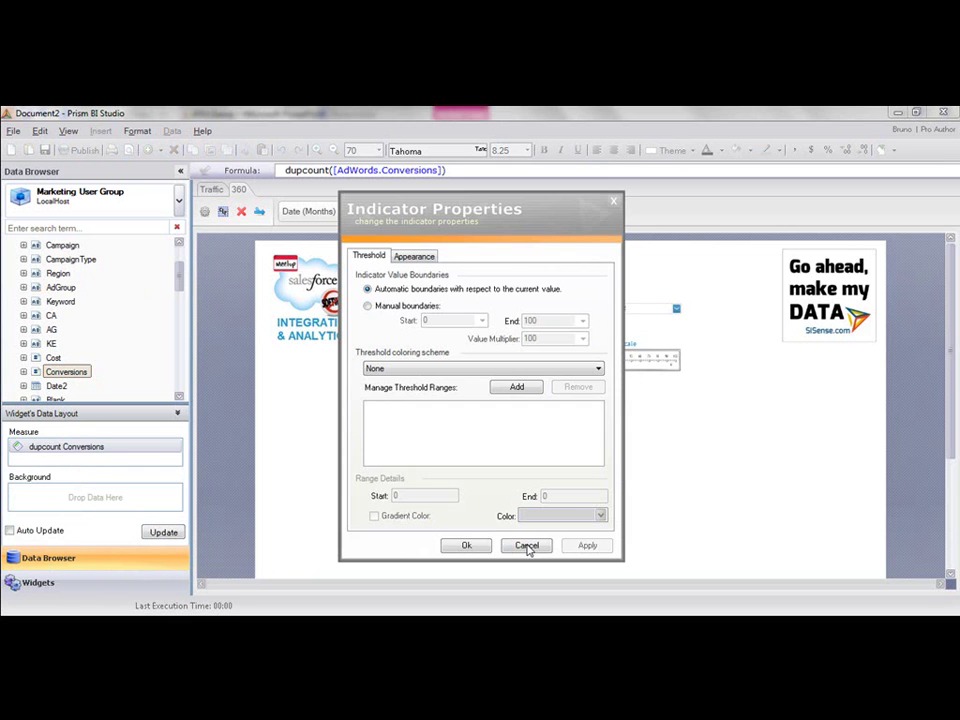
pyautogui.click(349, 254)
pyautogui.click(424, 370)
pyautogui.click(410, 409)
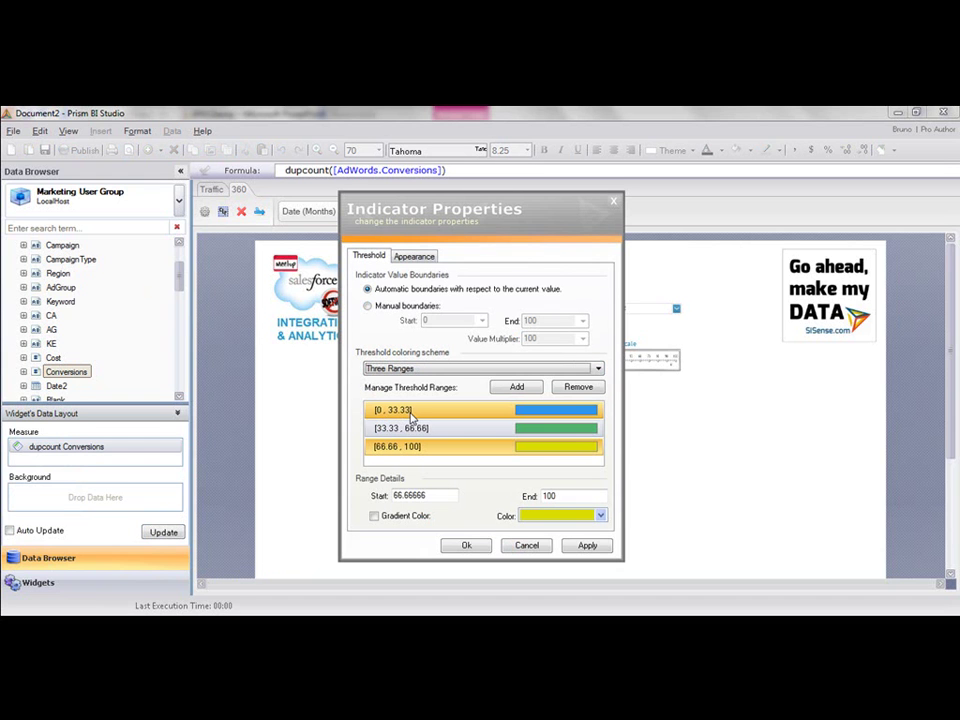
pyautogui.click(582, 549)
pyautogui.click(466, 545)
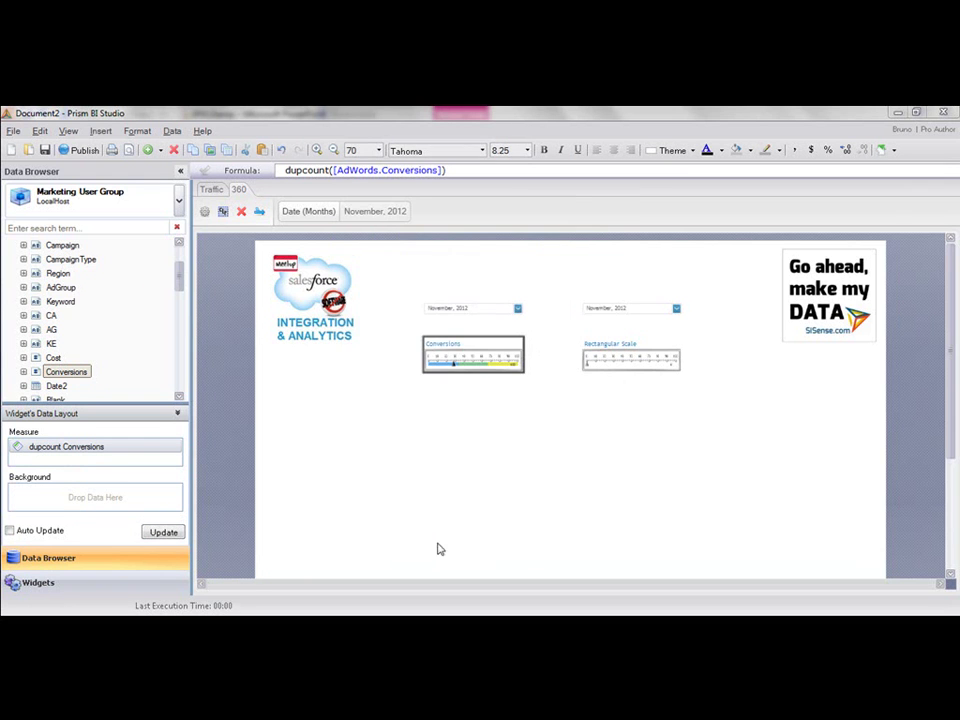
# - Replace the empty rectangular scale below the second month filter with a copy of the Conversions scale
pyautogui.click(471, 424)
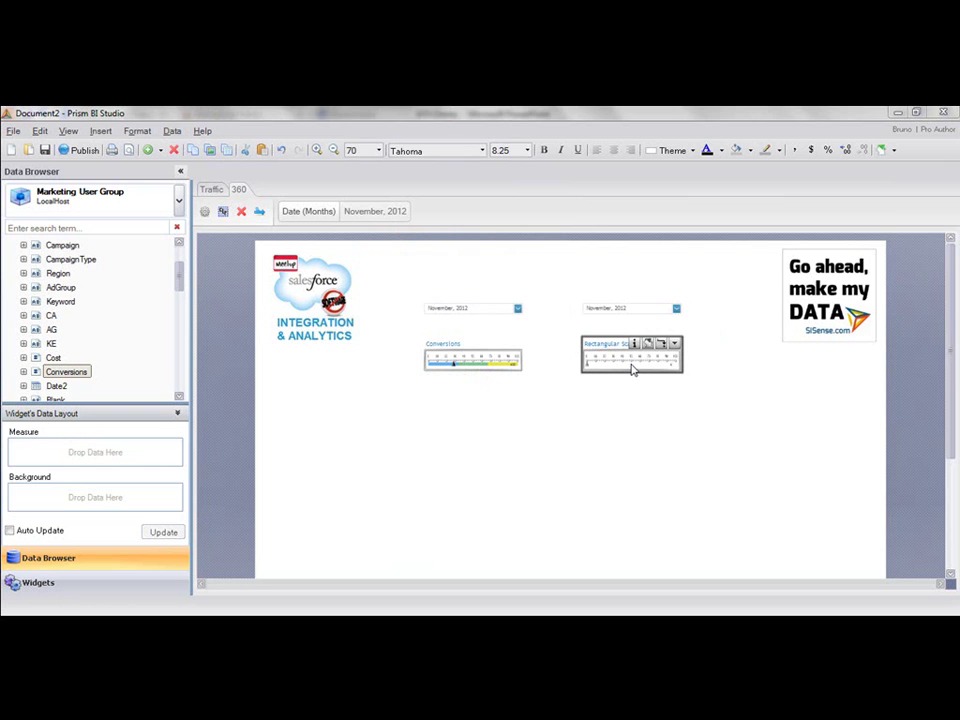
pyautogui.press('Delete')
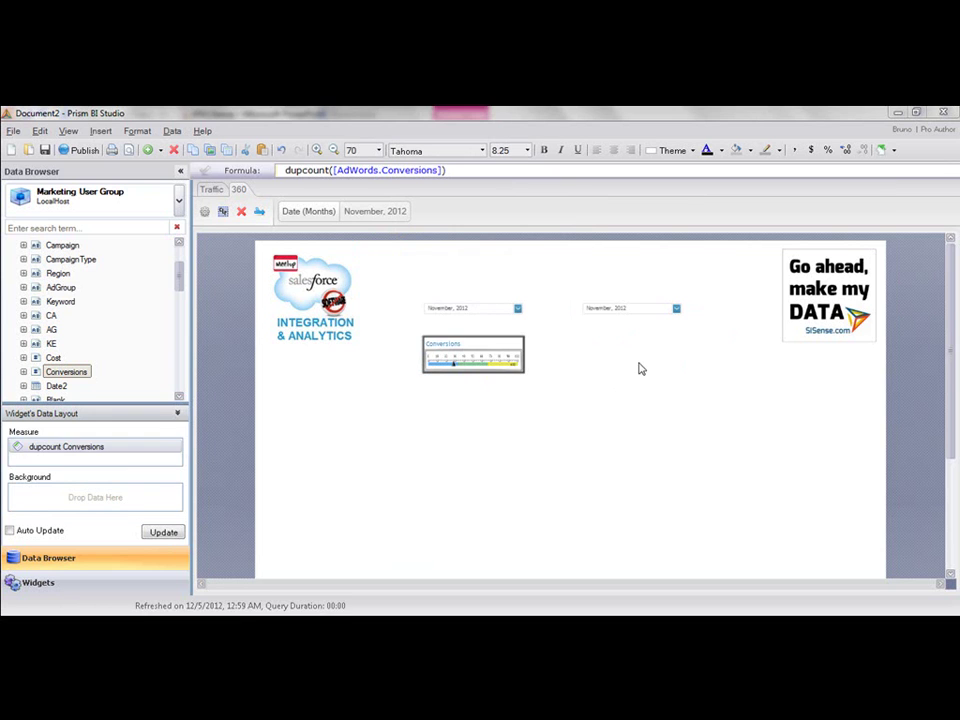
pyautogui.hotkey('ctrl', 'v')
pyautogui.moveTo(489, 366); pyautogui.dragTo(617, 356)
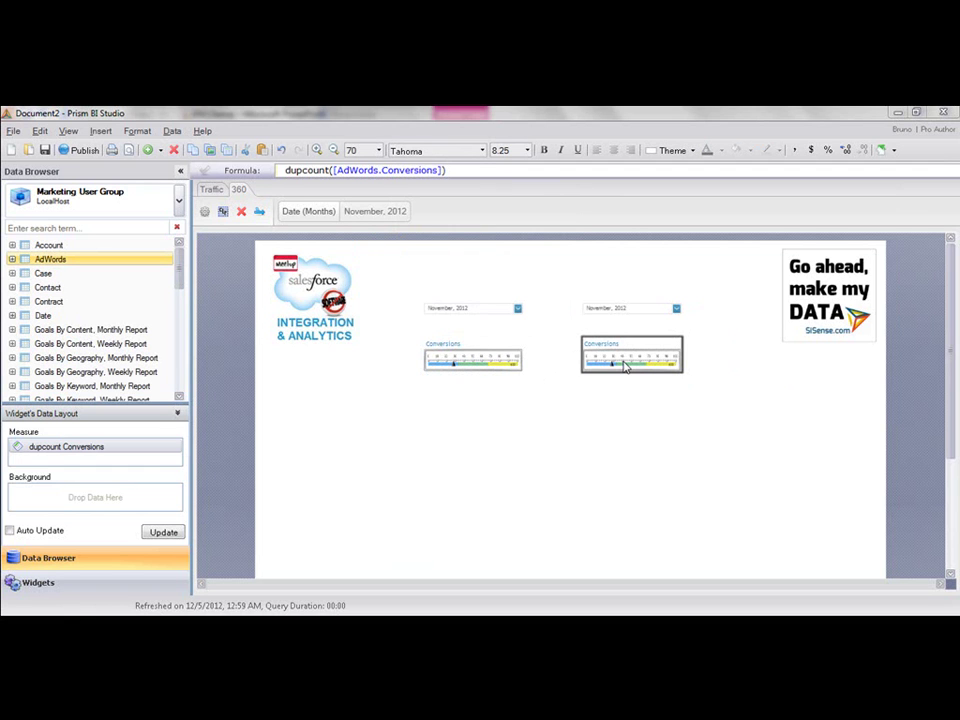
# - Change the copied scale's measure to the duplicate count of Id from the Opportunity table and retitle it Opportunities
pyautogui.scroll(-3, 634, 360)
pyautogui.click(105, 343)
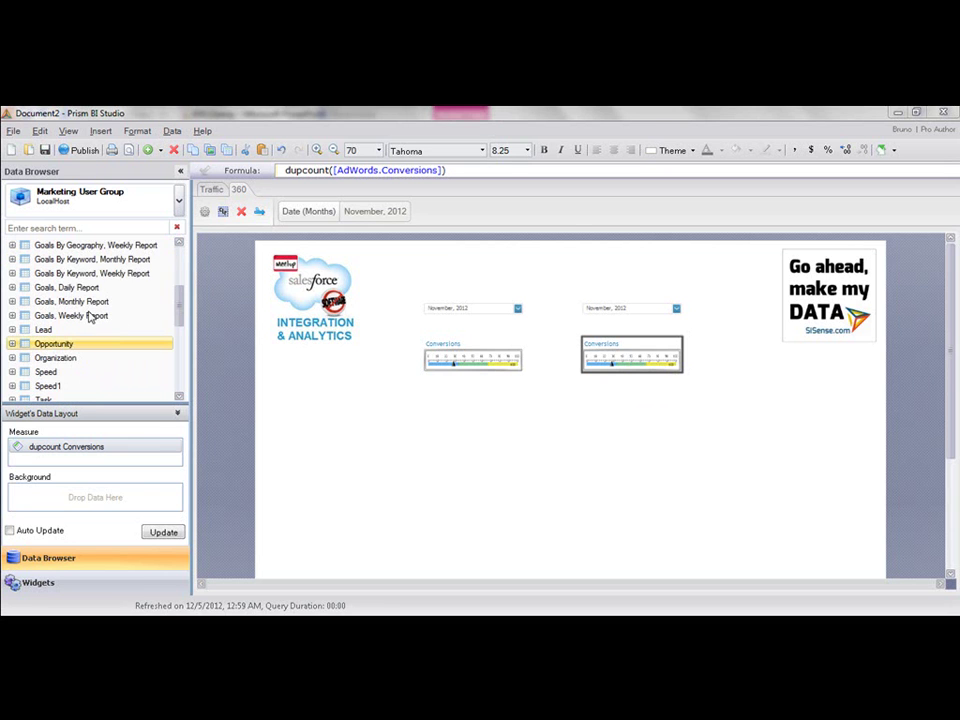
pyautogui.doubleClick(79, 343)
pyautogui.scroll(-5, 58, 370)
pyautogui.moveTo(54, 329); pyautogui.dragTo(82, 446)
pyautogui.rightClick(97, 439)
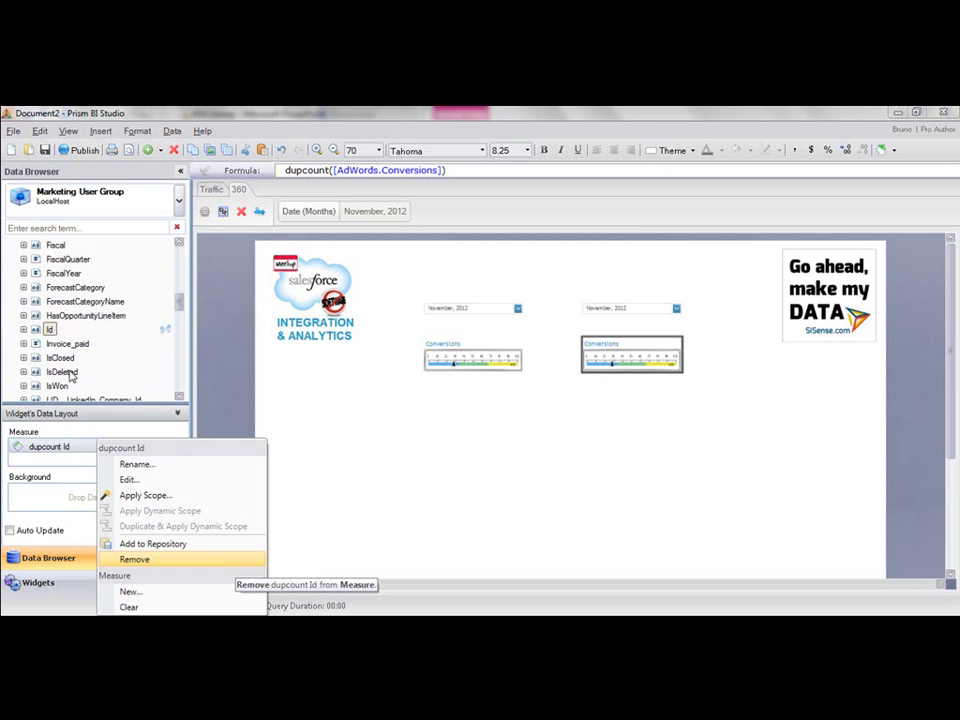
pyautogui.click(140, 560)
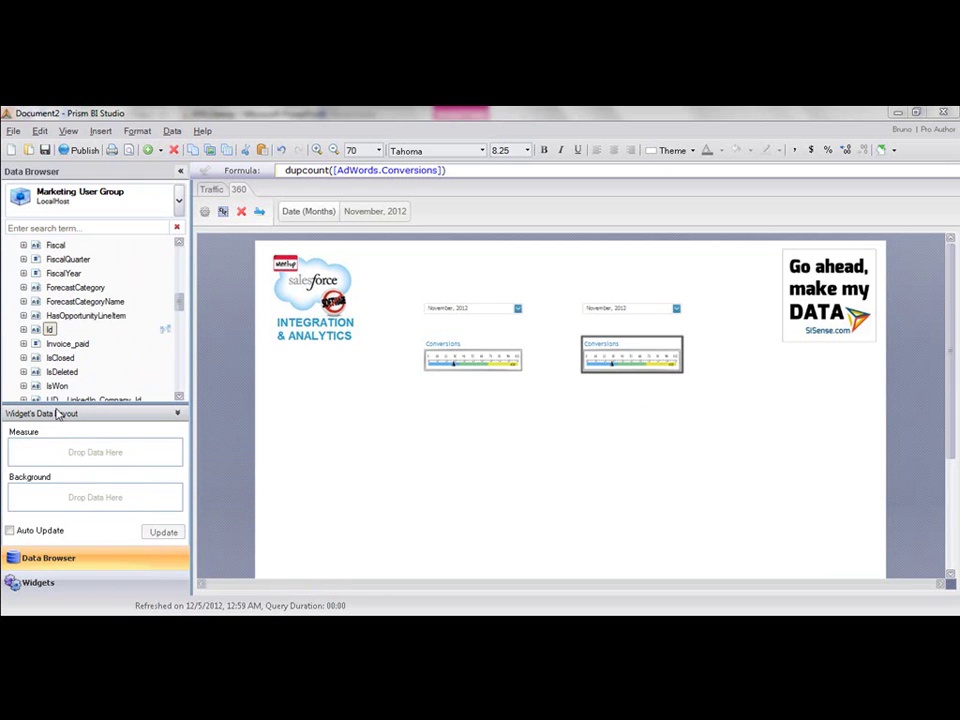
pyautogui.moveTo(49, 329); pyautogui.dragTo(96, 450)
pyautogui.click(92, 482)
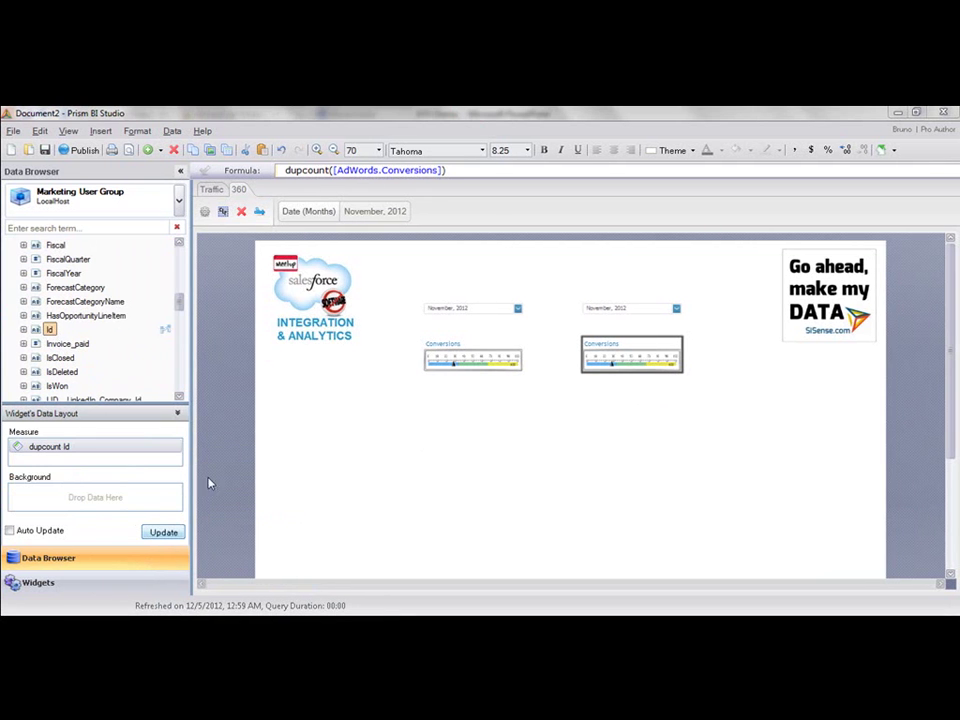
pyautogui.click(150, 534)
pyautogui.doubleClick(612, 345)
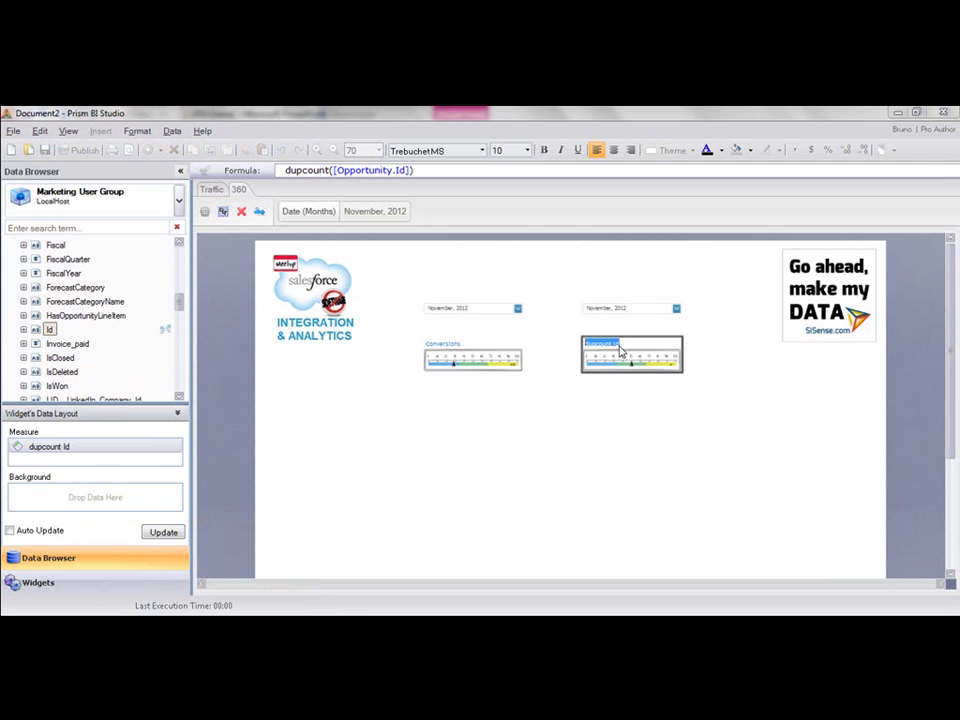
pyautogui.write('Opportunities')
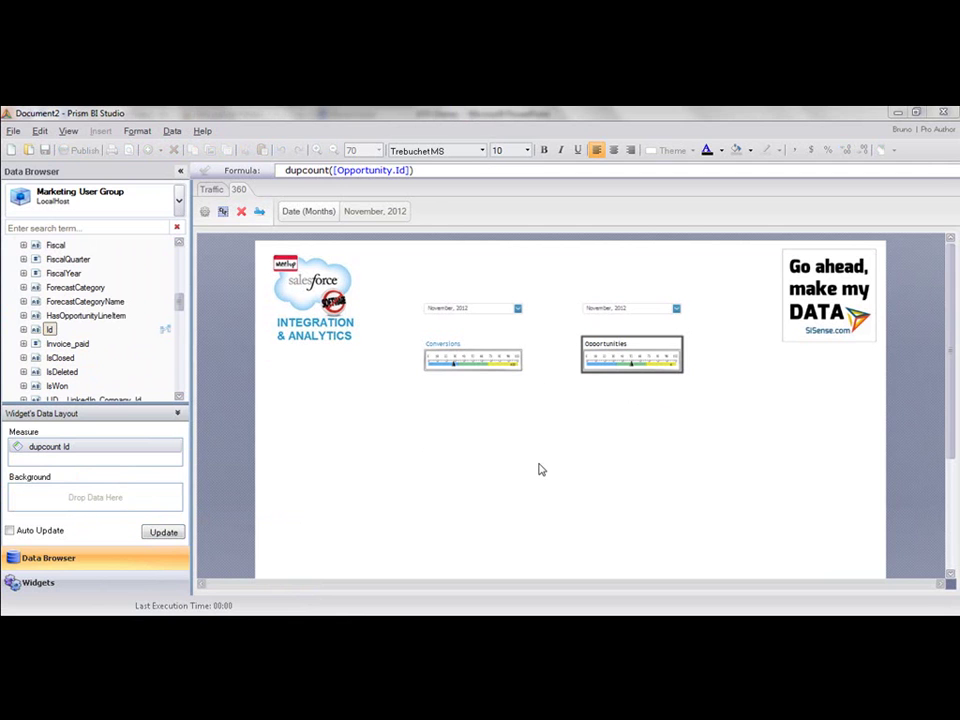
# - Set the widget interconnectivity so the Conversions and Opportunities scales each take dynamic input from the month filter above them
pyautogui.click(515, 343)
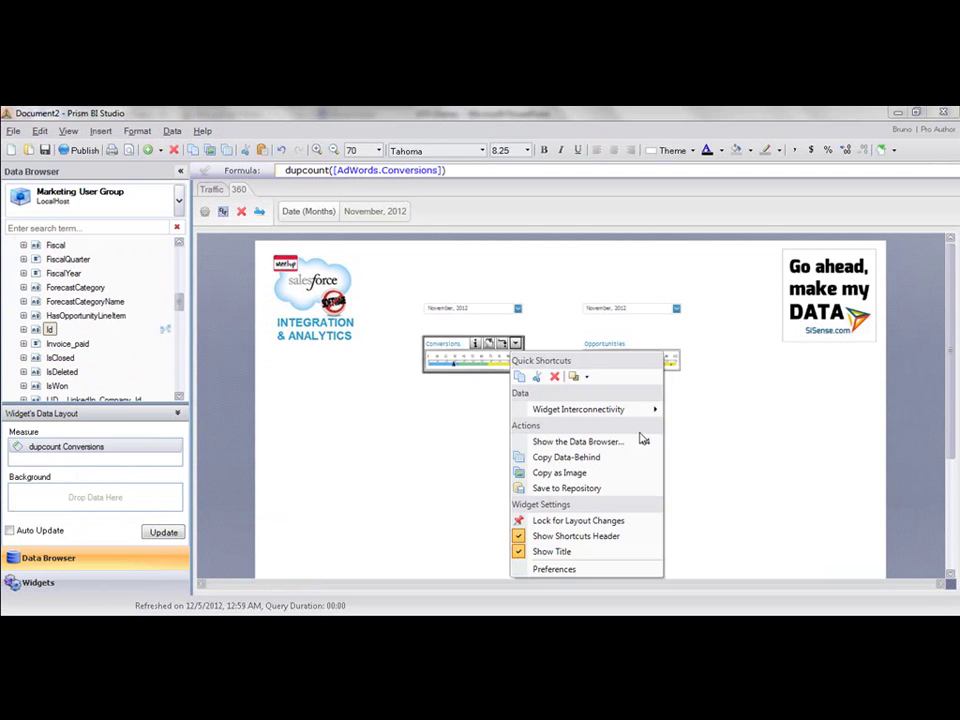
pyautogui.moveTo(590, 409)
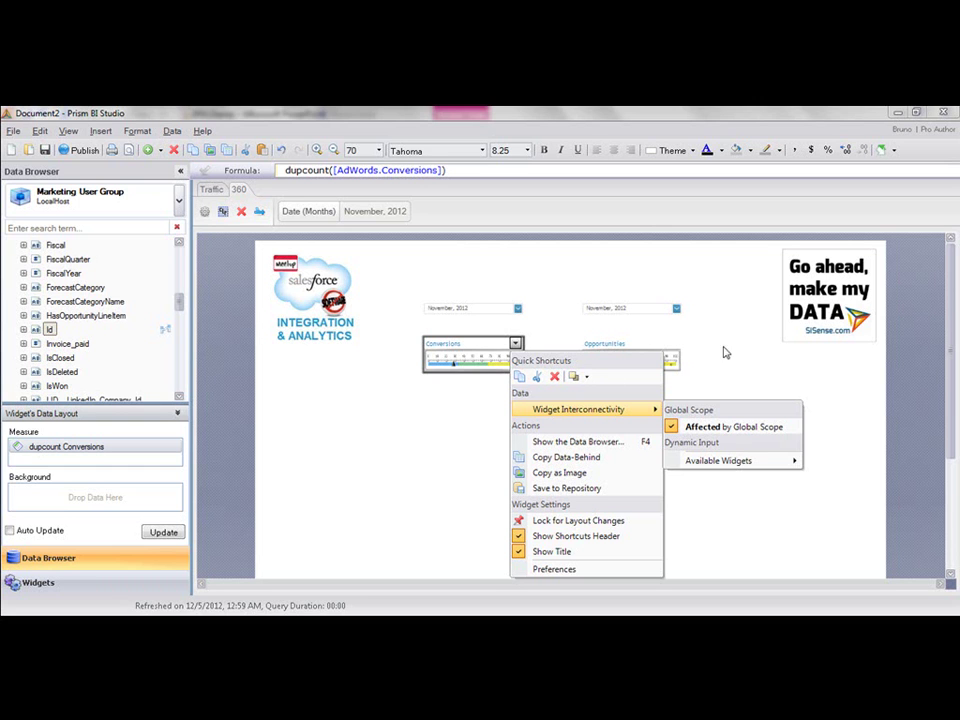
pyautogui.moveTo(733, 466)
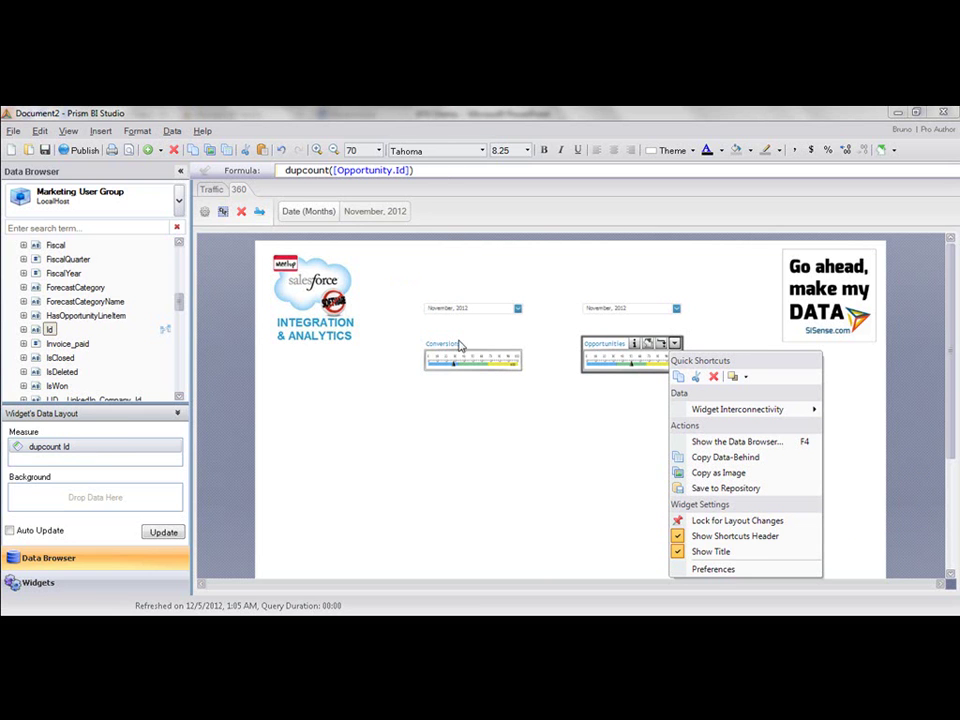
pyautogui.moveTo(737, 409)
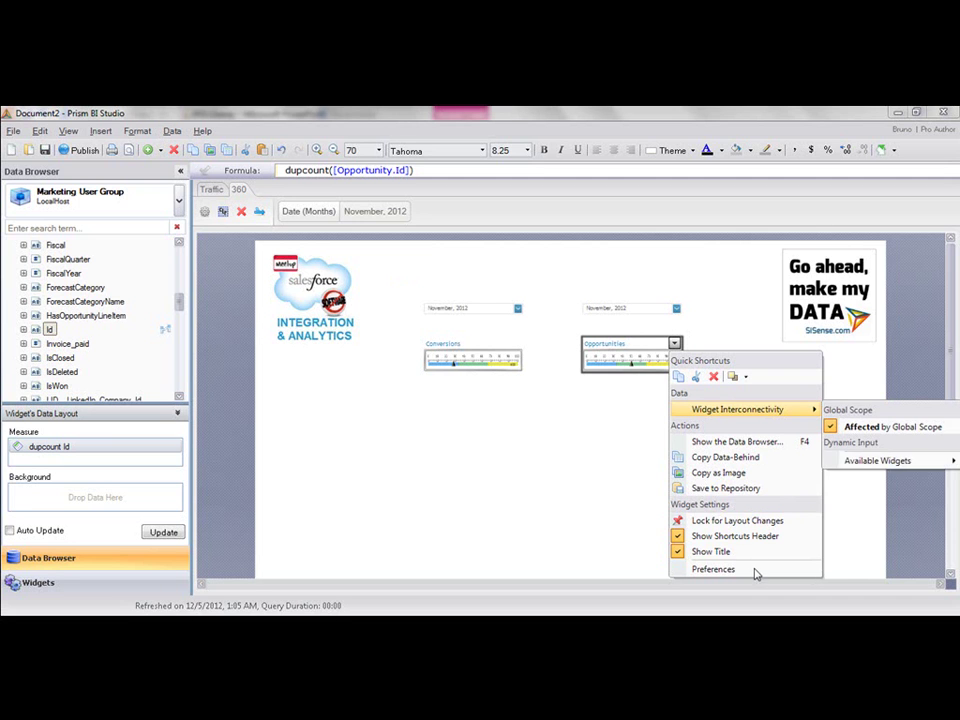
pyautogui.moveTo(877, 460)
pyautogui.click(785, 494)
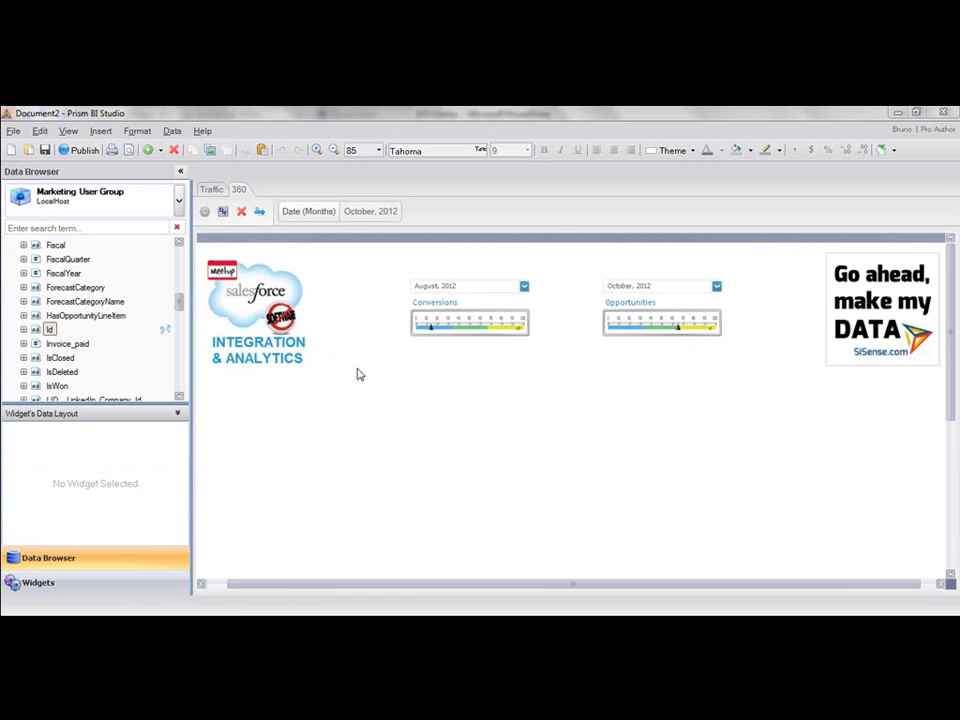
# - Insert a pivot widget below the Integration & Analytics logo with Months from the Date table as its rows
pyautogui.rightClick(216, 376)
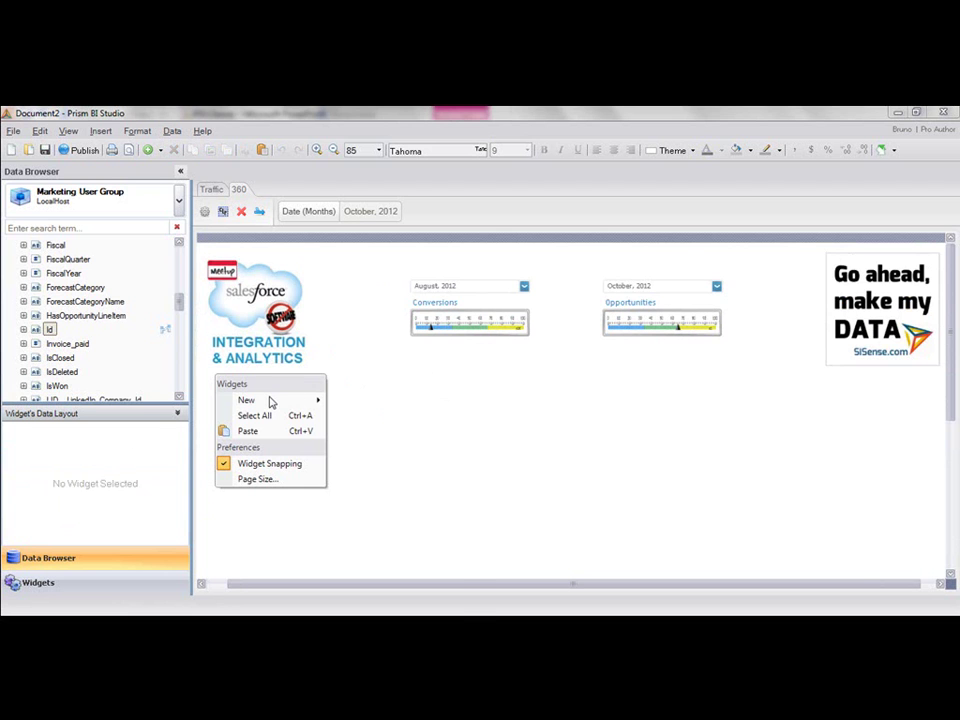
pyautogui.moveTo(269, 402)
pyautogui.click(362, 426)
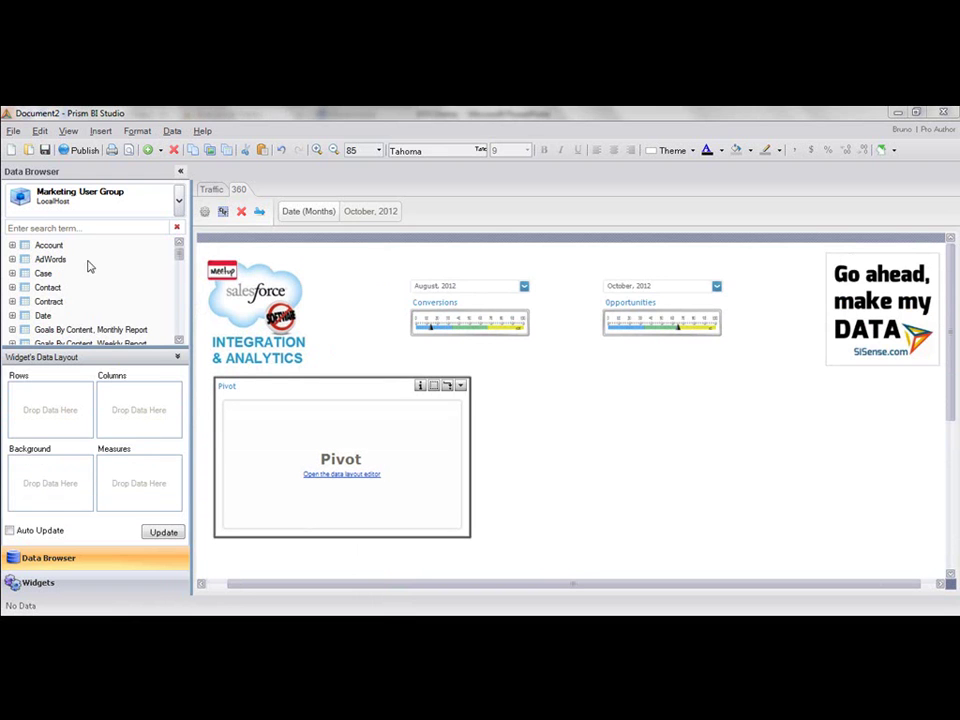
pyautogui.click(78, 308)
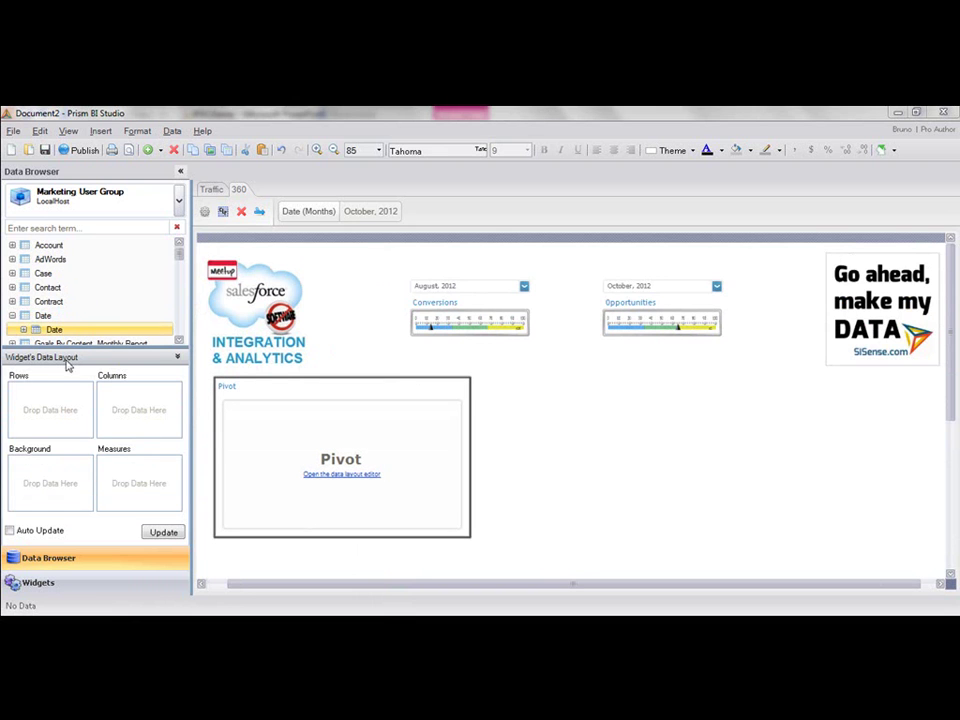
pyautogui.doubleClick(130, 314)
pyautogui.scroll(-2, 130, 290)
pyautogui.doubleClick(81, 273)
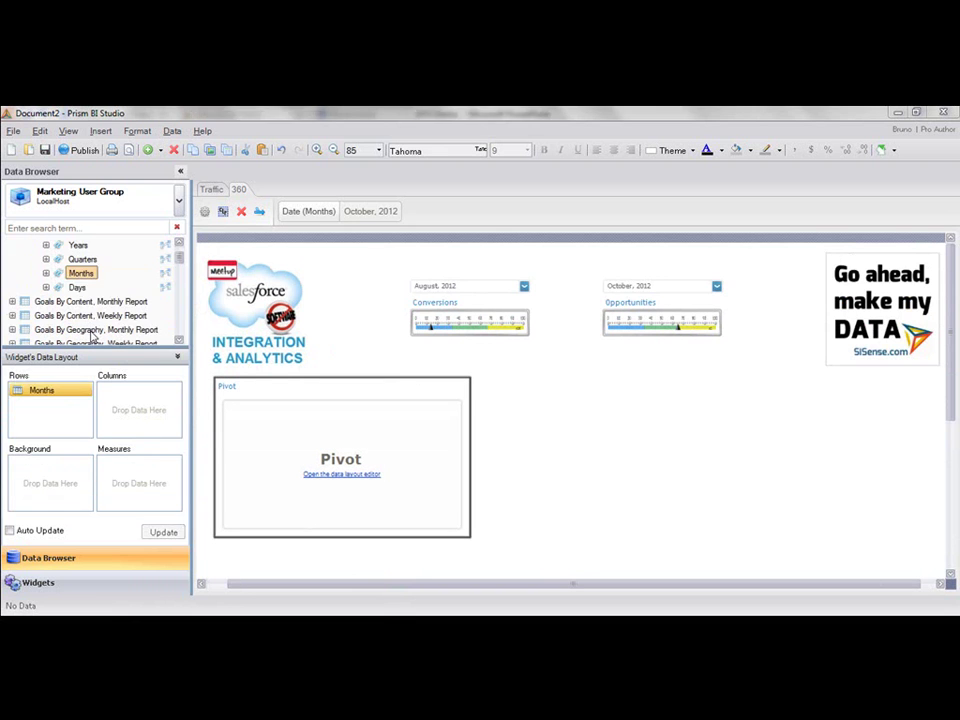
# - Add the sum of Conversions from the AdWords table to the pivot's measures
pyautogui.doubleClick(100, 259)
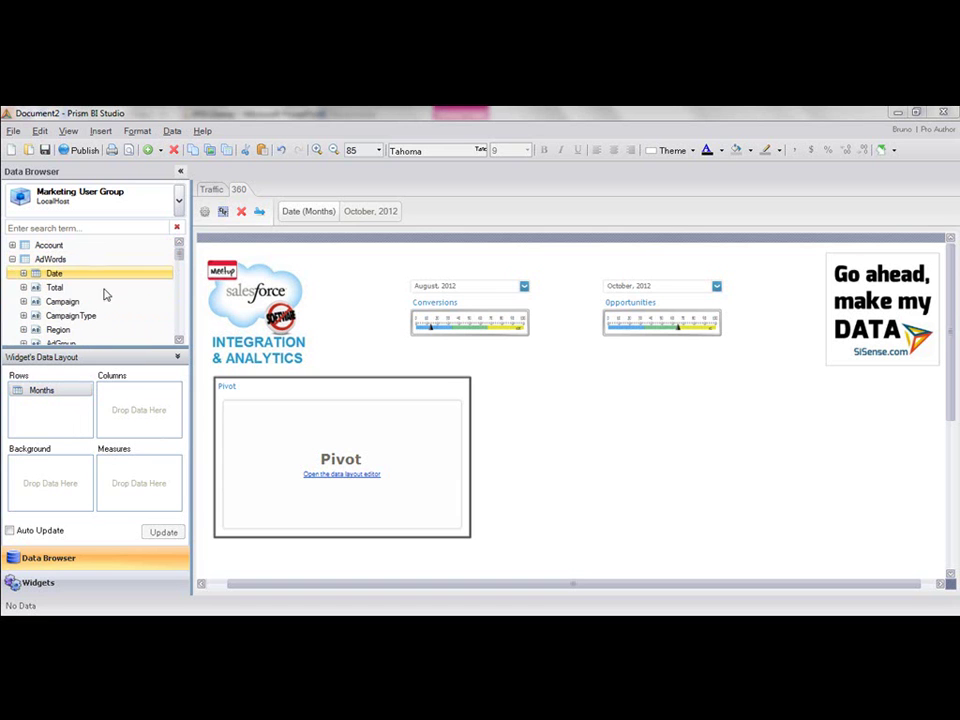
pyautogui.scroll(-3, 63, 290)
pyautogui.click(81, 315)
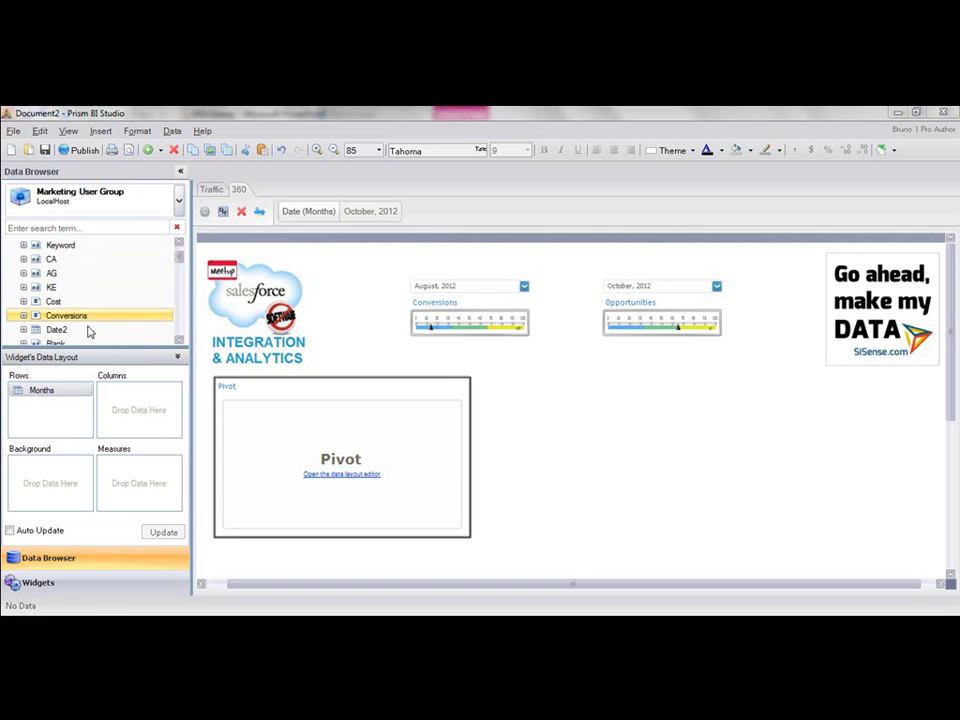
pyautogui.moveTo(66, 315); pyautogui.dragTo(110, 468)
pyautogui.click(171, 490)
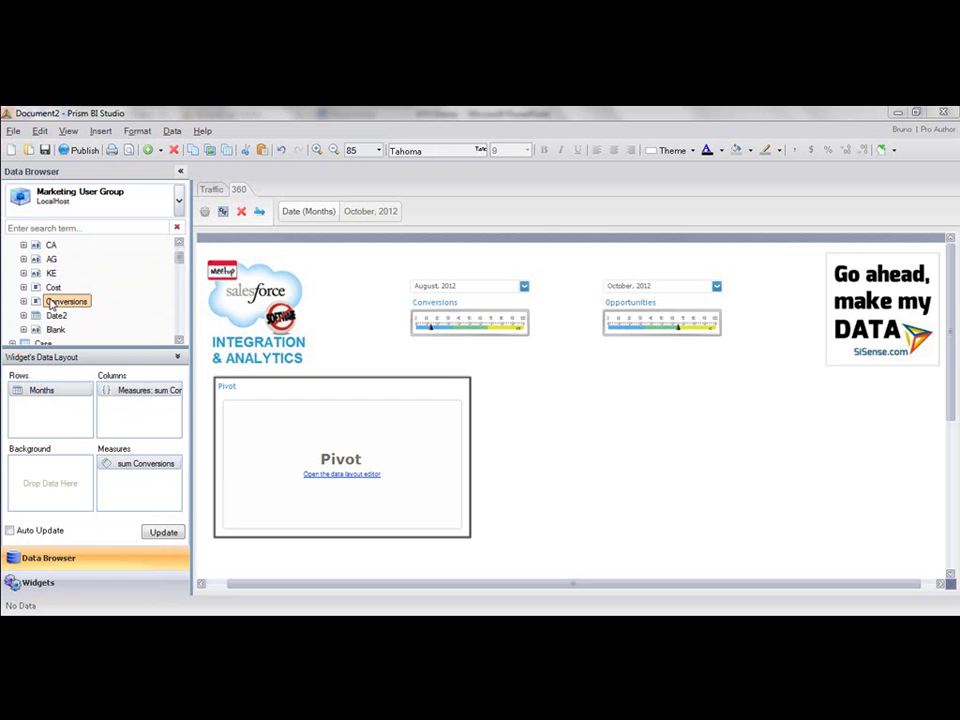
# - Add the duplicate count of the Lead table's Id as Leads and an Opportunity Id measure as Oppties to the pivot
pyautogui.scroll(-2, 25, 273)
pyautogui.click(25, 273)
pyautogui.doubleClick(49, 273)
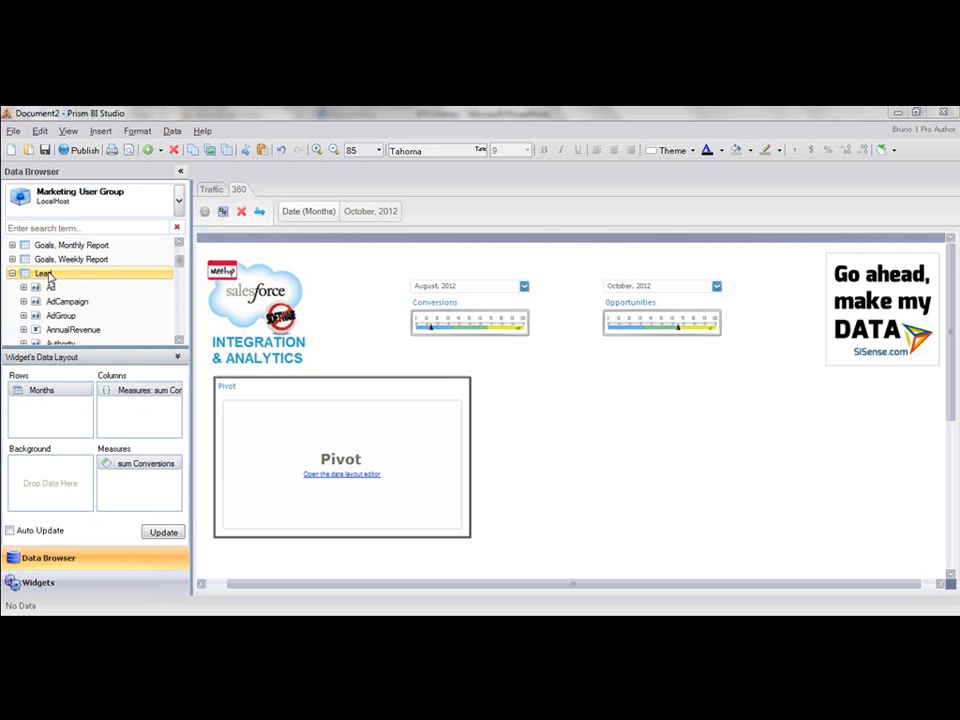
pyautogui.scroll(-5, 66, 320)
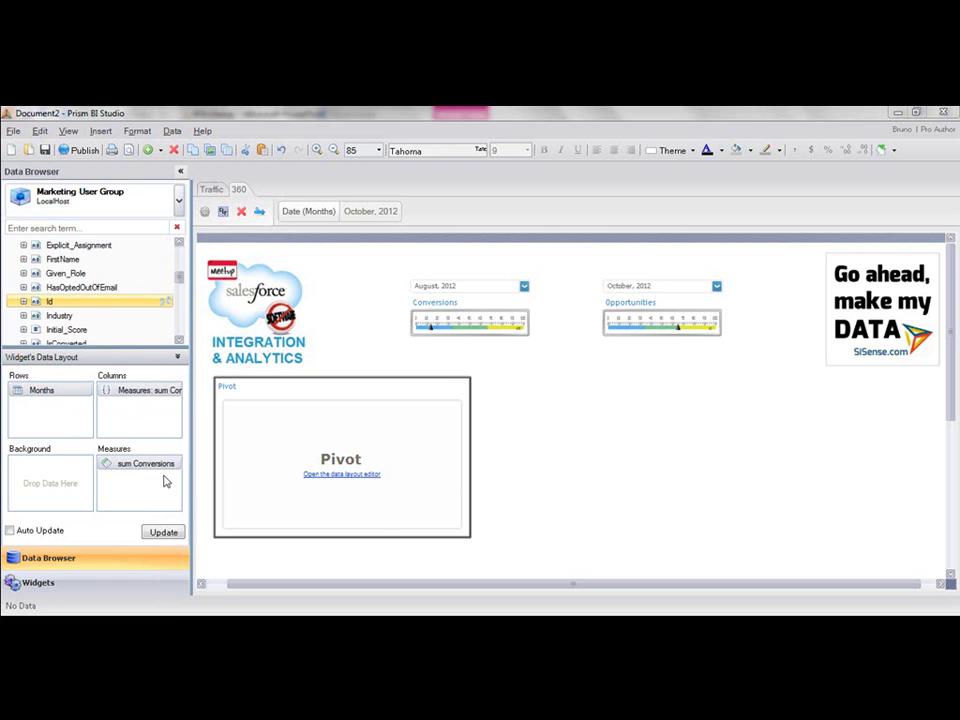
pyautogui.moveTo(49, 301); pyautogui.dragTo(115, 475)
pyautogui.click(150, 514)
pyautogui.rightClick(138, 477)
pyautogui.click(197, 463)
pyautogui.write('Leads')
pyautogui.click(524, 427)
pyautogui.scroll(-10, 62, 293)
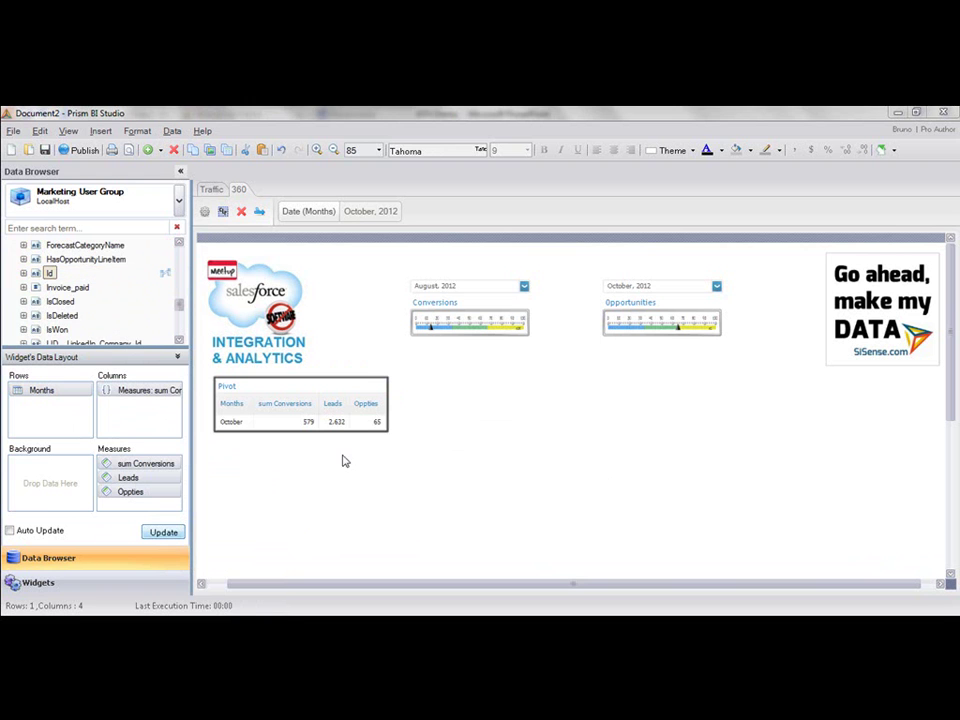
# - Add the duplicate count of Id from the Account table to the pivot and title its column Accounts
pyautogui.doubleClick(48, 245)
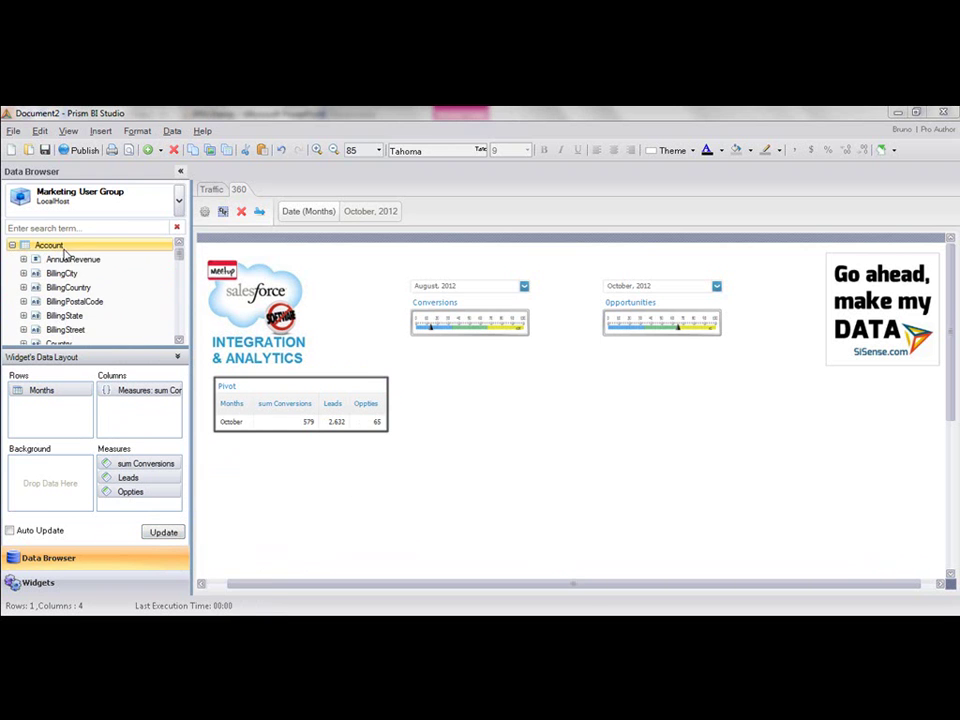
pyautogui.scroll(-3, 64, 280)
pyautogui.moveTo(50, 259); pyautogui.dragTo(110, 498)
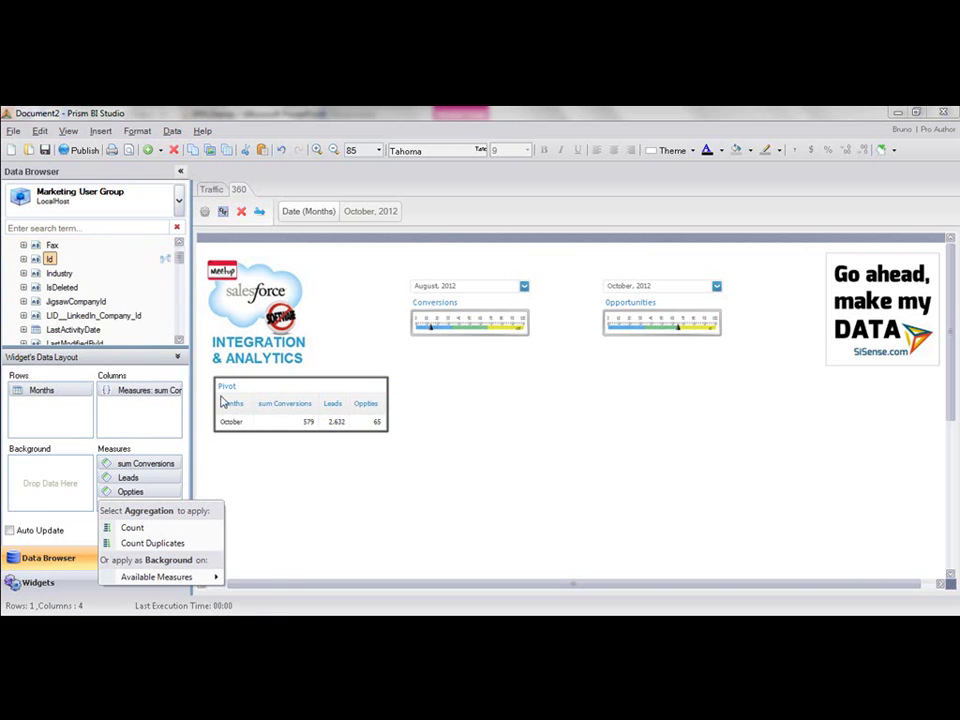
pyautogui.click(185, 543)
pyautogui.click(168, 532)
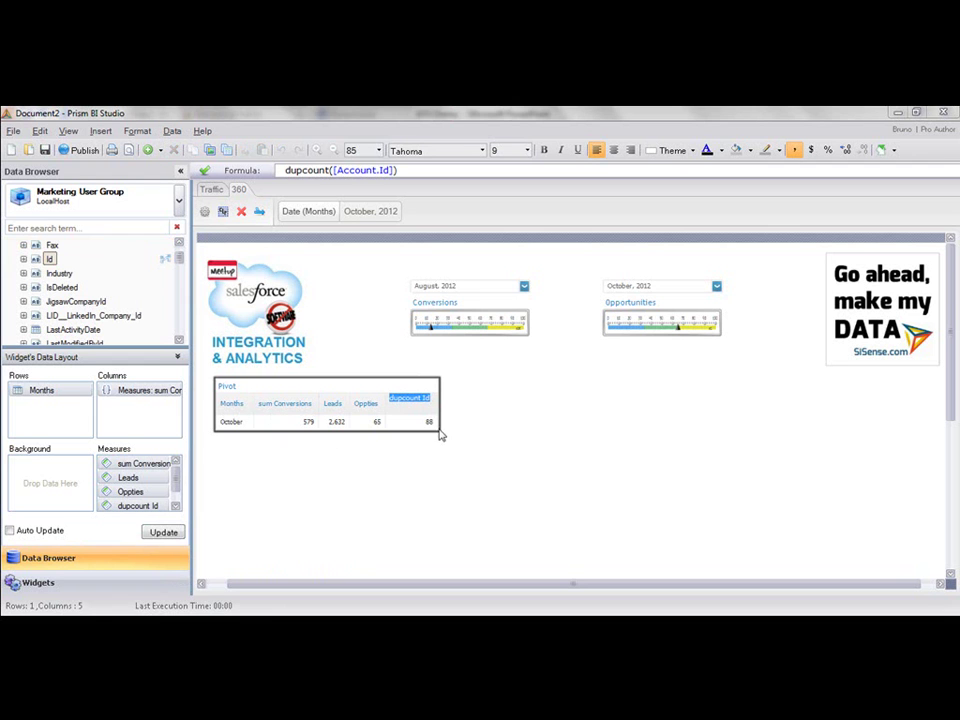
pyautogui.write('Accounts')
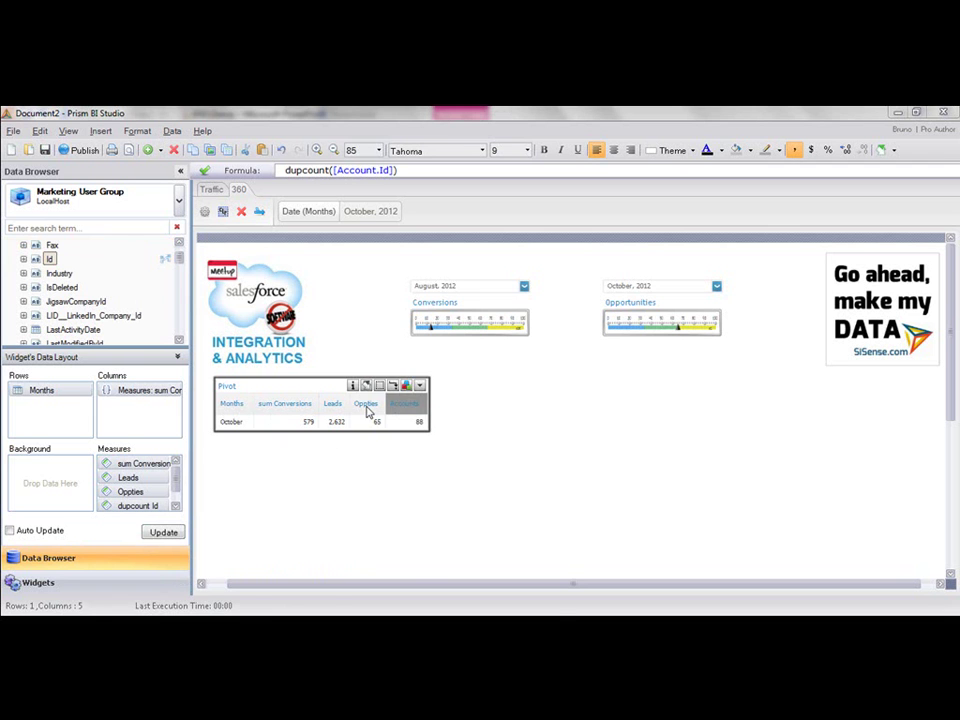
# - Stop the global scope from affecting the pivot and filter its months to a custom range of the last 3 months
pyautogui.rightClick(368, 408)
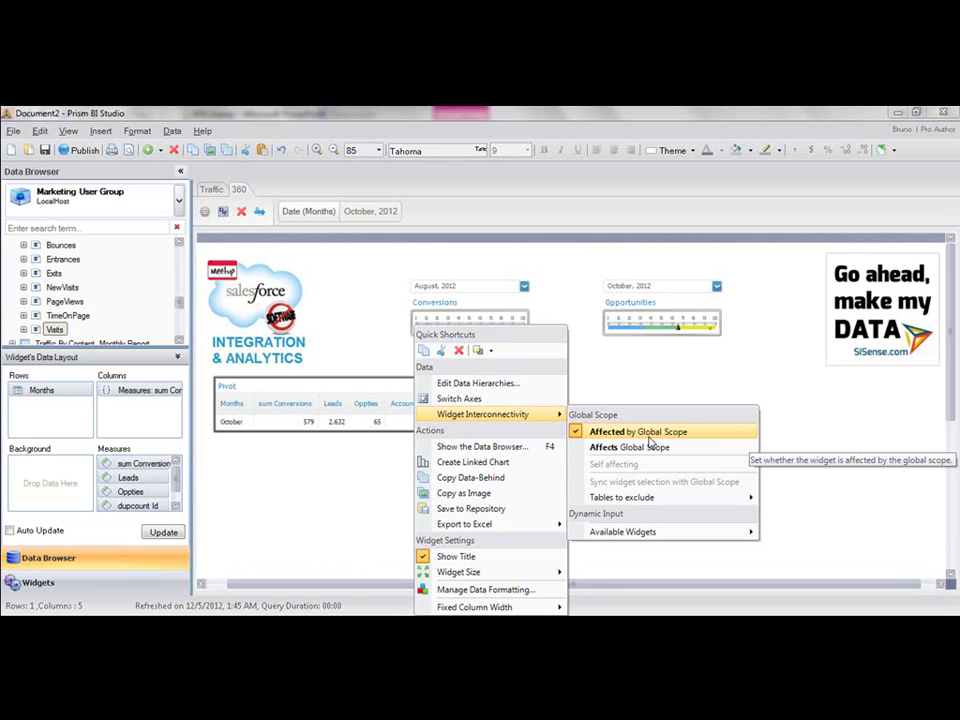
pyautogui.click(652, 434)
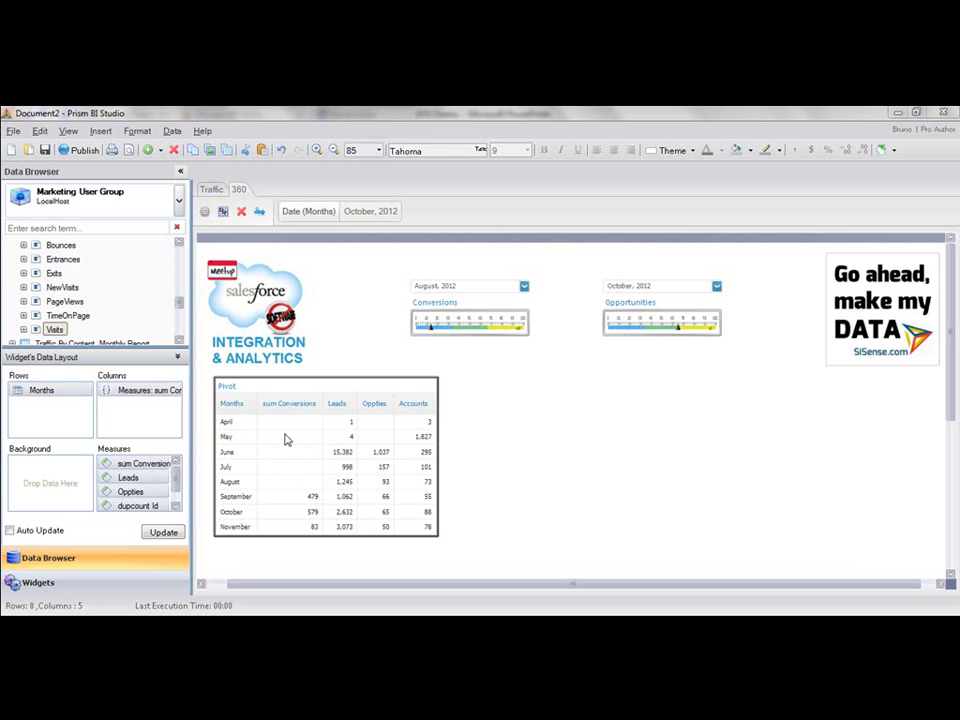
pyautogui.rightClick(74, 392)
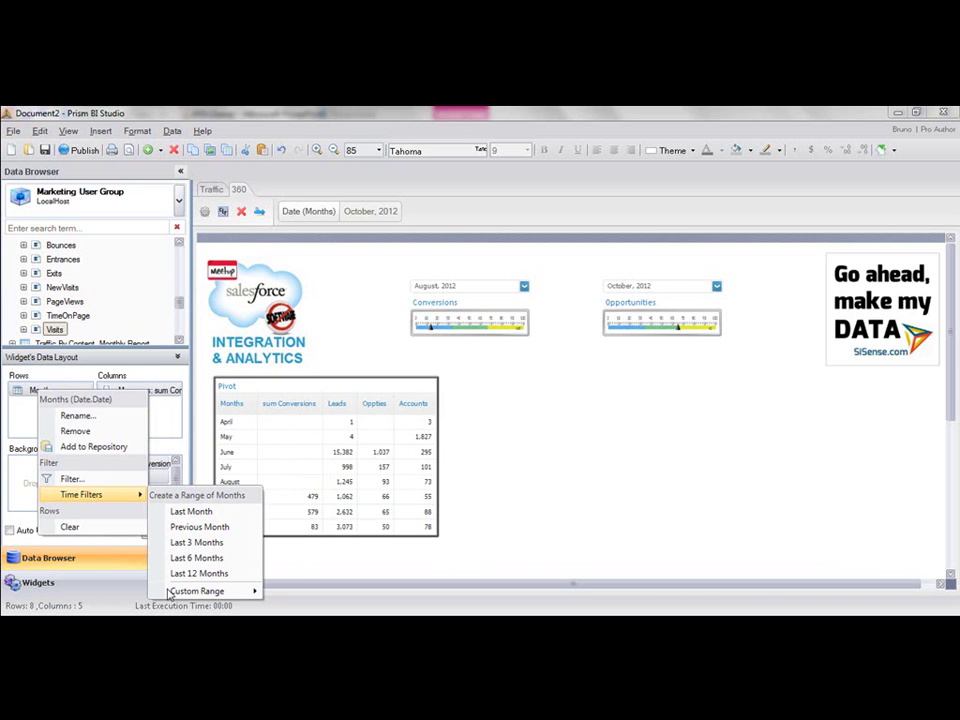
pyautogui.moveTo(170, 594)
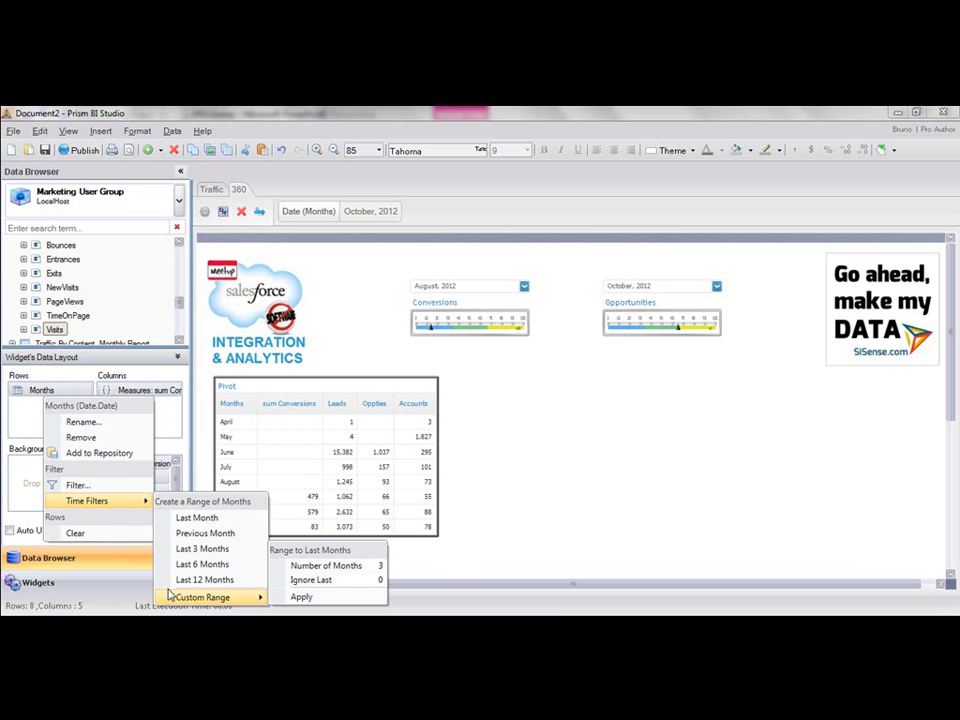
pyautogui.click(306, 568)
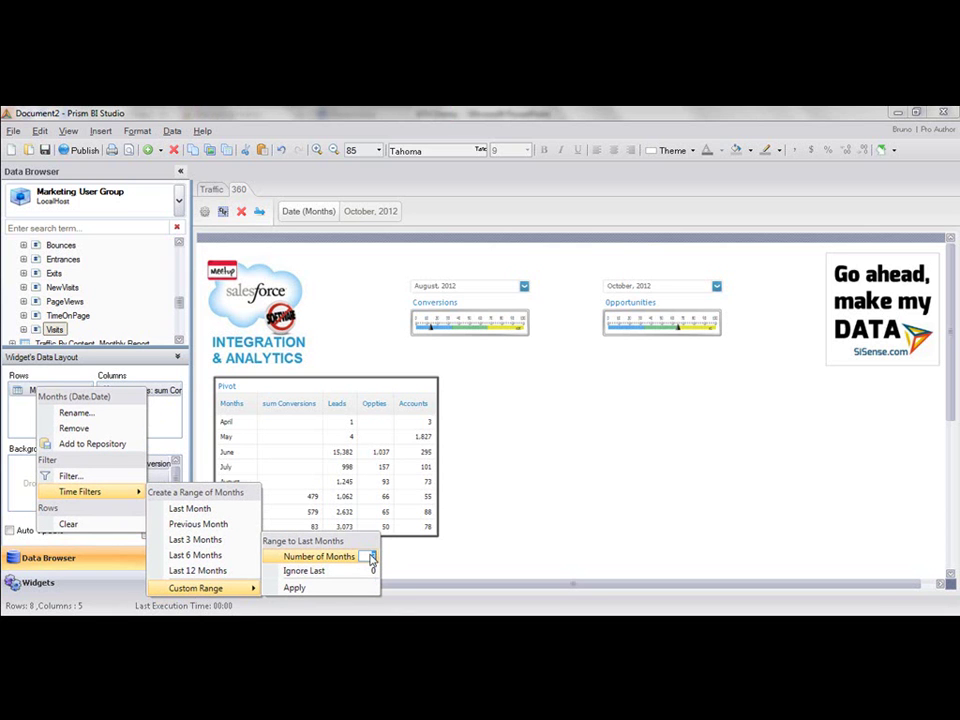
pyautogui.press('Return')
pyautogui.press('Return')
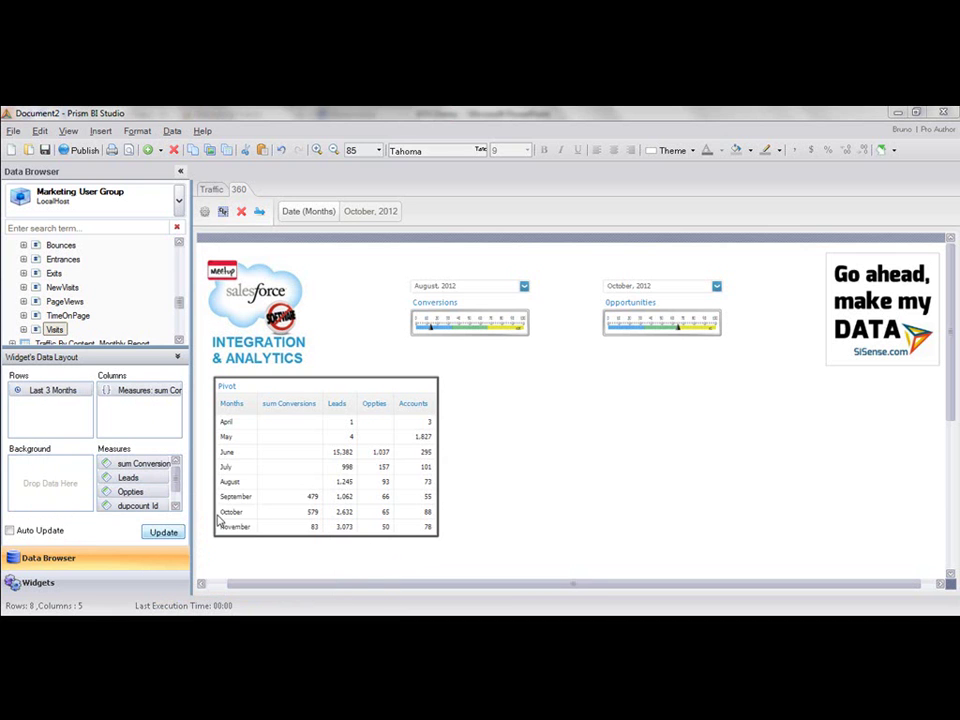
pyautogui.click(150, 533)
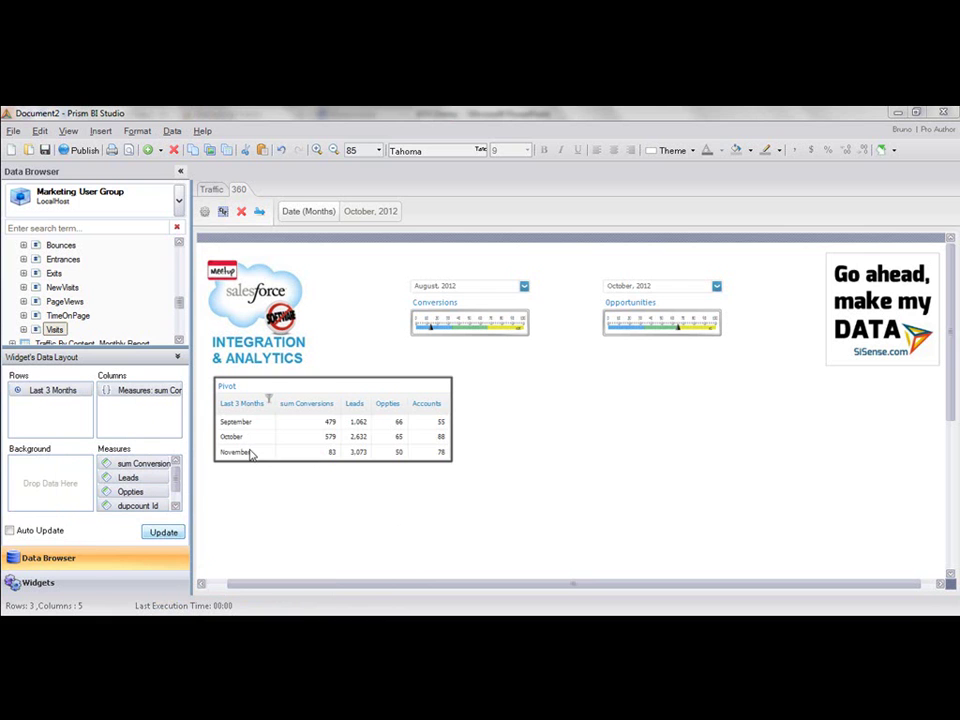
# - Retitle the pivot's sum Conversions column Conversions and reorder the measures as Leads, Conversions, Accounts, Oppties
pyautogui.click(447, 417)
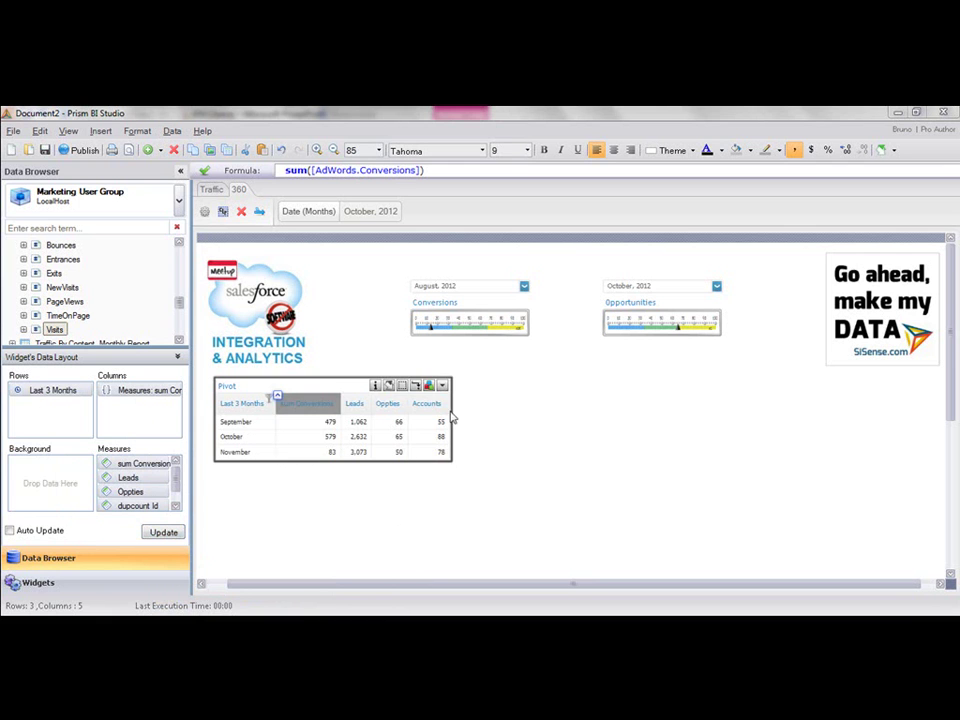
pyautogui.write('Conversions')
pyautogui.press('Return')
pyautogui.click(341, 415)
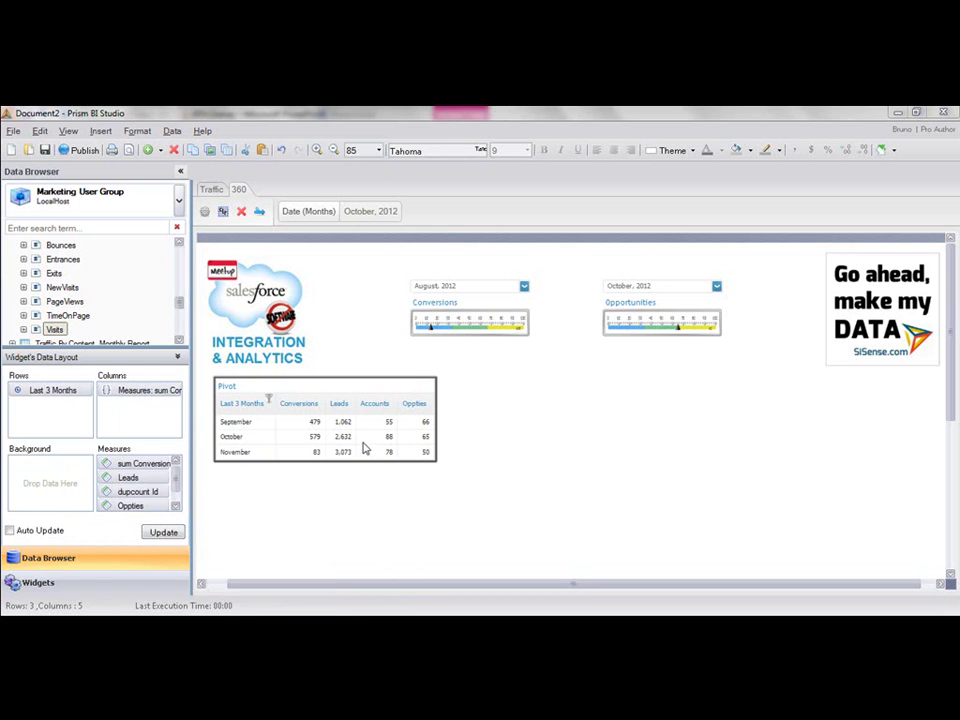
pyautogui.click(165, 532)
# - Search the data for cost, add the sum of AdWords Cost to the pivot's measures and update it
pyautogui.write('cost')
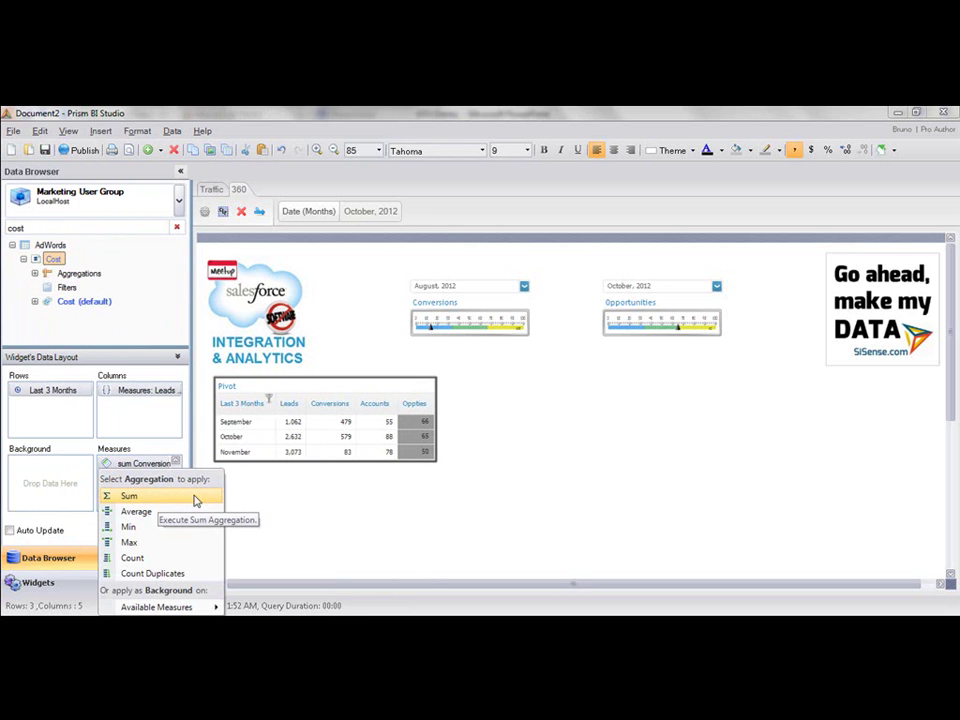
pyautogui.click(195, 500)
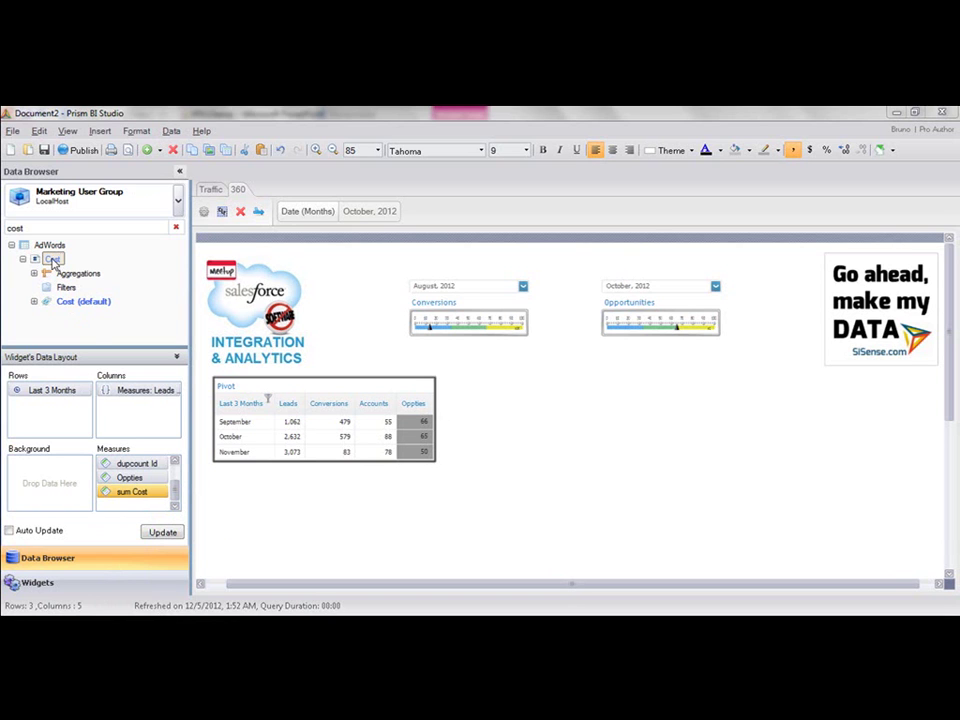
pyautogui.click(163, 532)
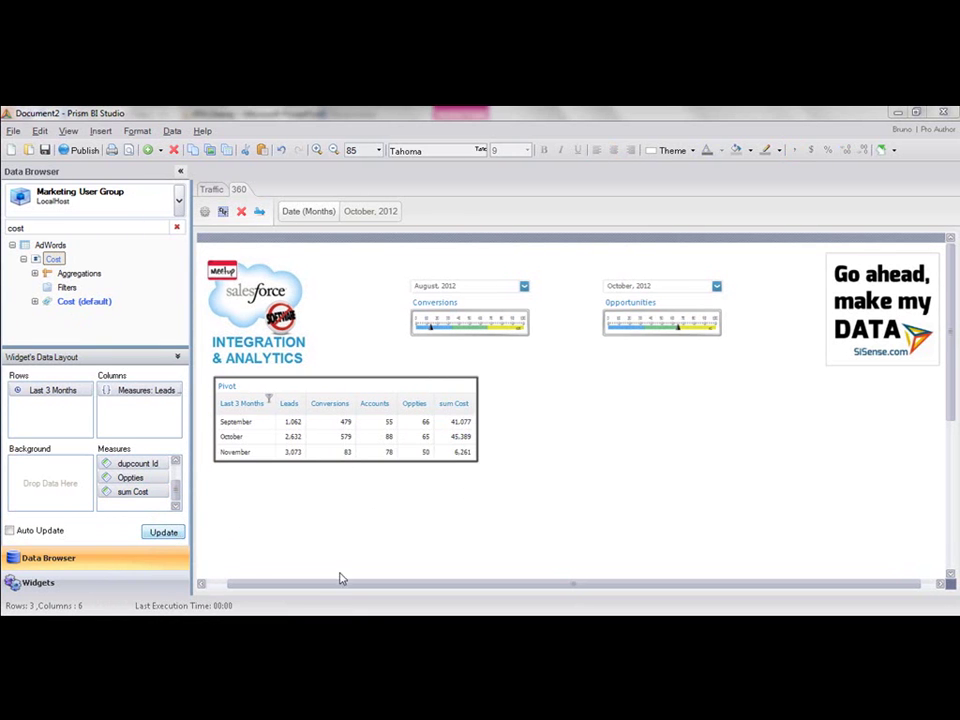
# - Format the pivot's sum Cost values as currency in italics
pyautogui.click(455, 437)
pyautogui.click(811, 150)
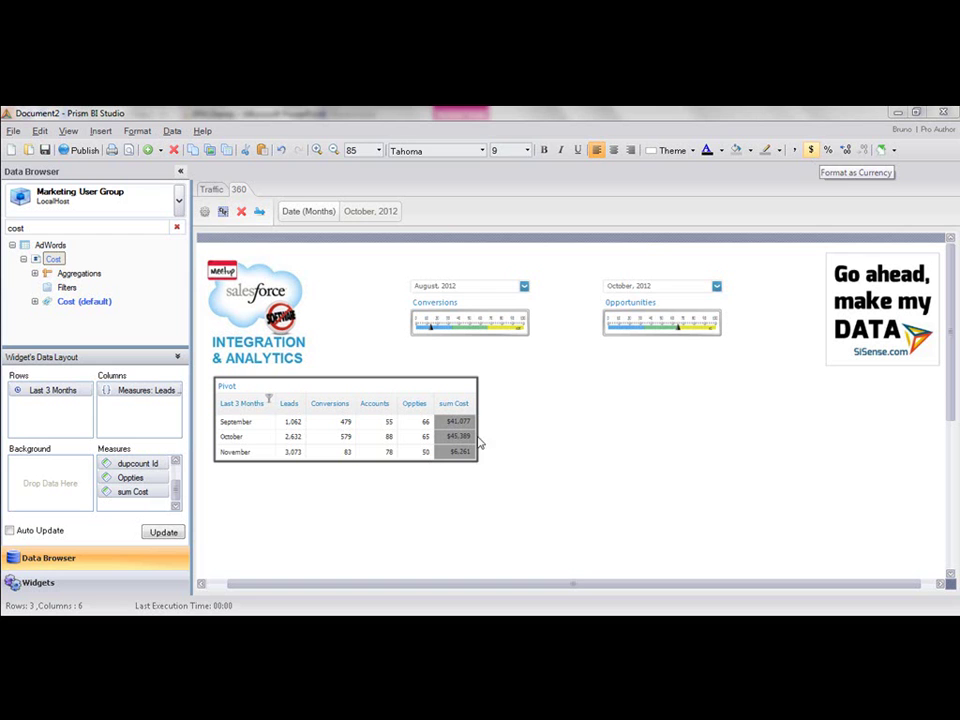
pyautogui.hotkey('ctrl', 'i')
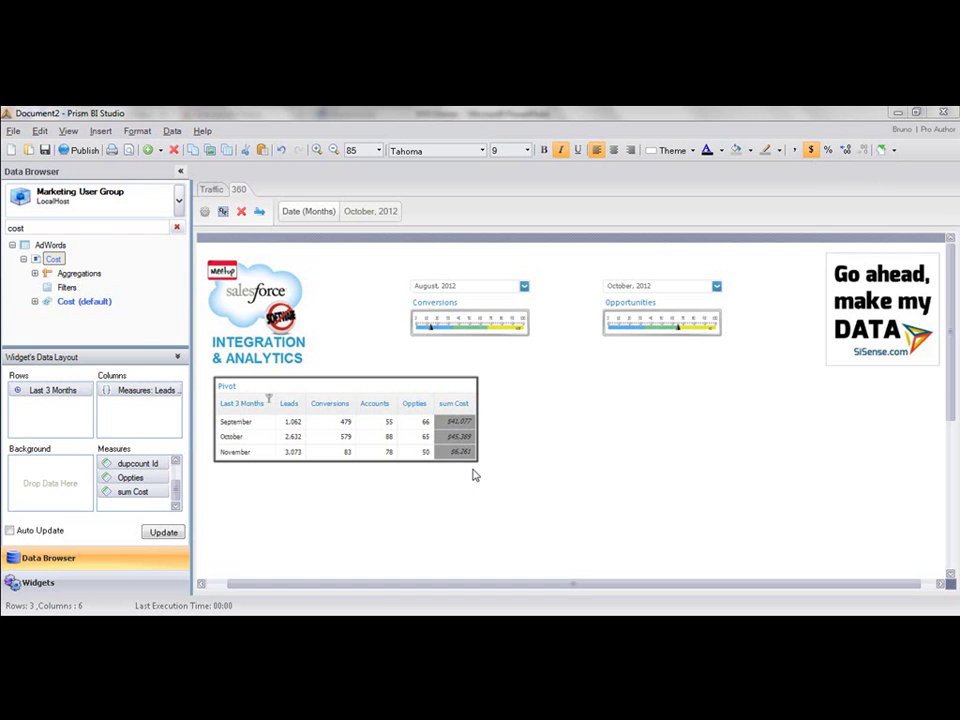
pyautogui.click(460, 437)
# - Start a new custom measure for the pivot with the sum of AdWords Cost in its formula
pyautogui.rightClick(121, 449)
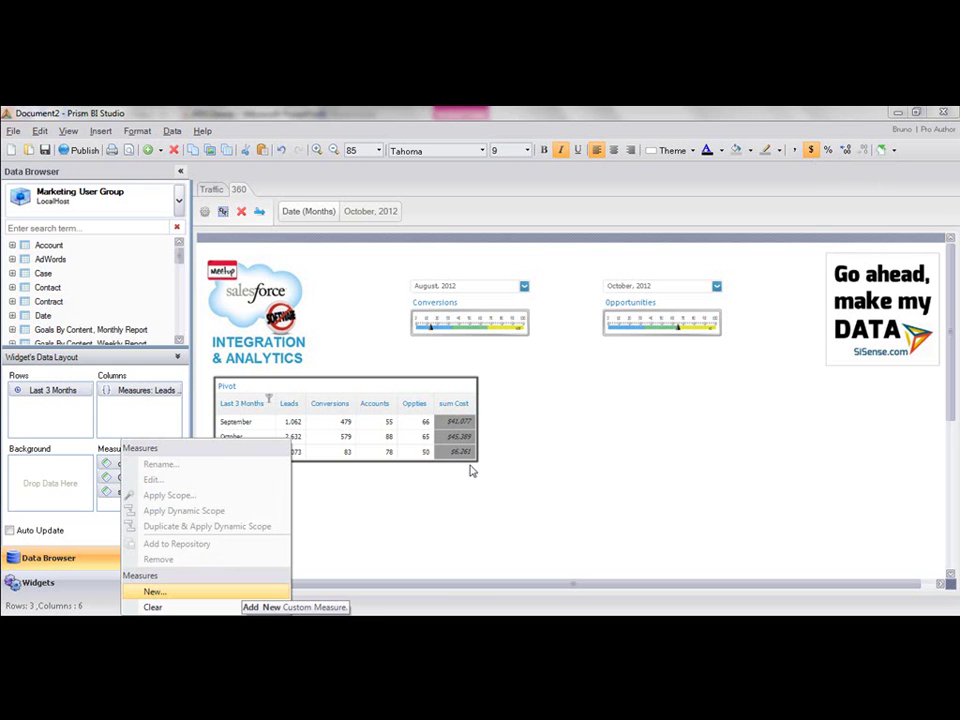
pyautogui.click(172, 594)
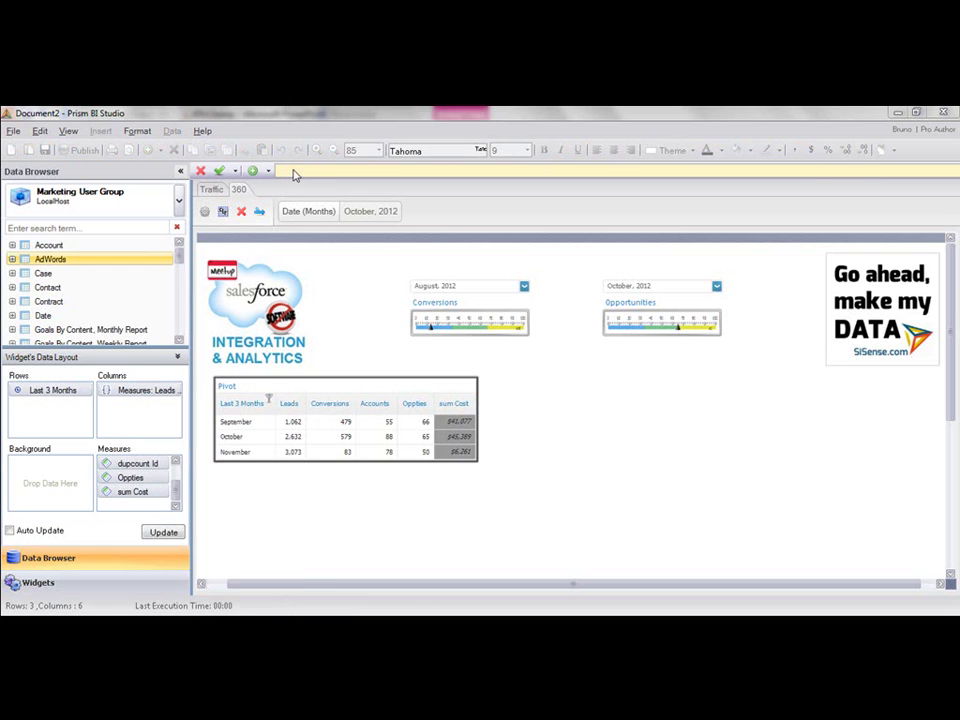
pyautogui.doubleClick(62, 263)
pyautogui.scroll(-3, 58, 280)
pyautogui.doubleClick(55, 287)
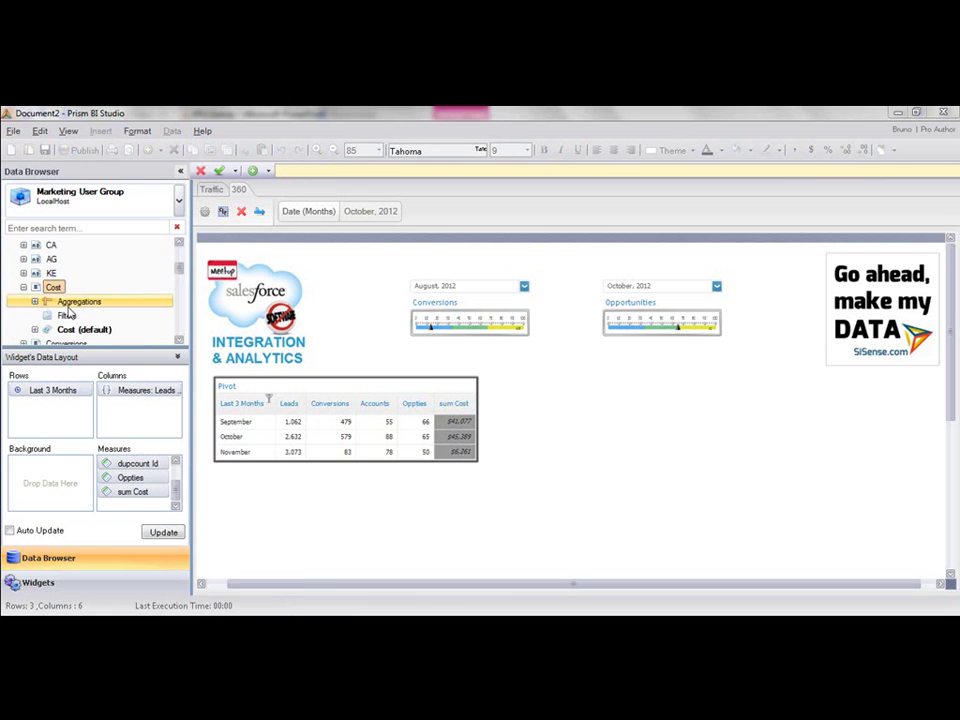
pyautogui.doubleClick(70, 302)
pyautogui.doubleClick(75, 316)
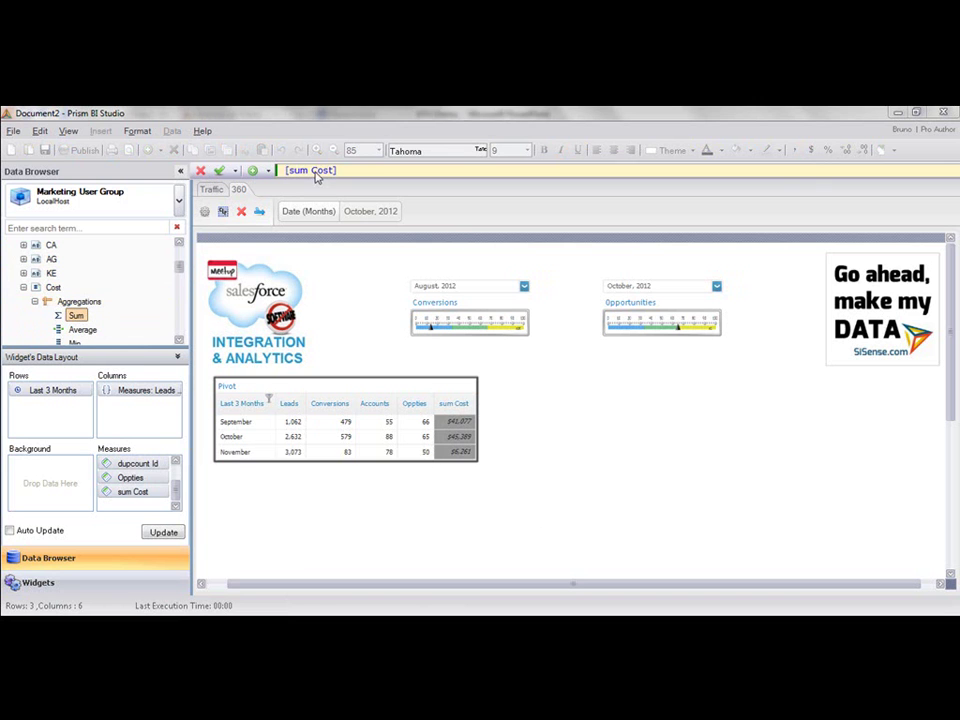
# - Divide the sum of Cost by the Lead Id's Count Duplicates in the custom measure and update the pivot with it
pyautogui.write('/')
pyautogui.doubleClick(53, 287)
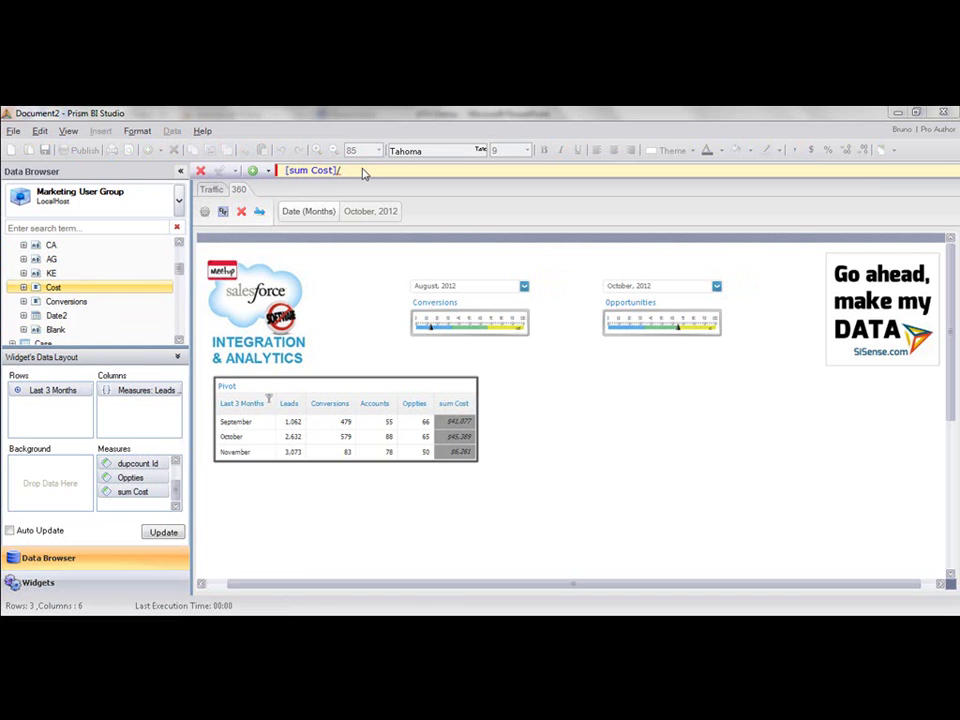
pyautogui.scroll(-3, 32, 275)
pyautogui.doubleClick(50, 261)
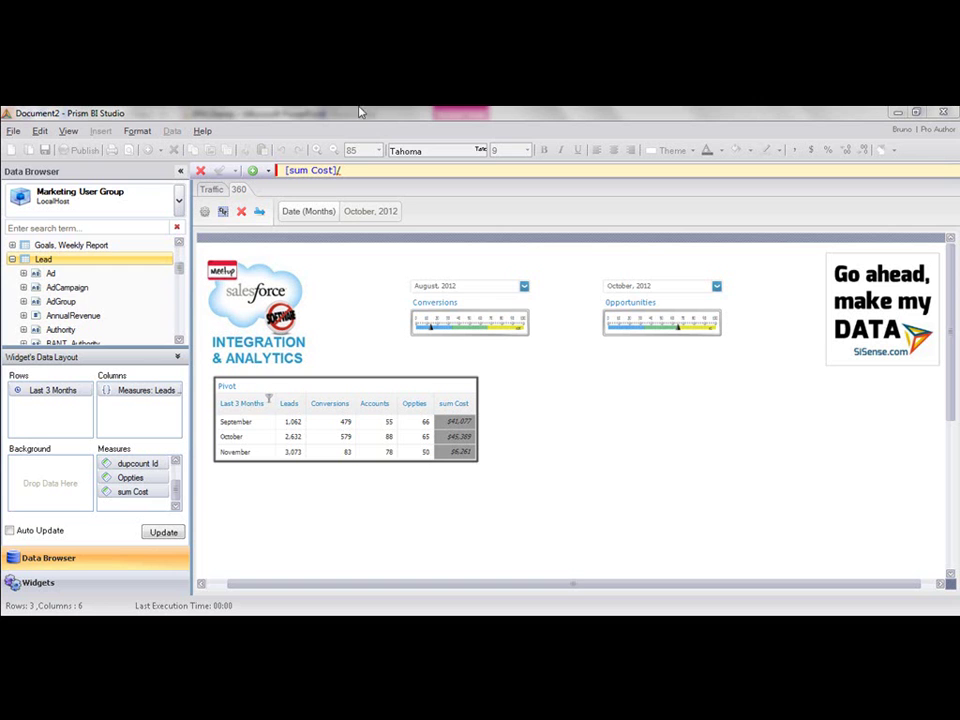
pyautogui.scroll(-6, 122, 278)
pyautogui.doubleClick(70, 311)
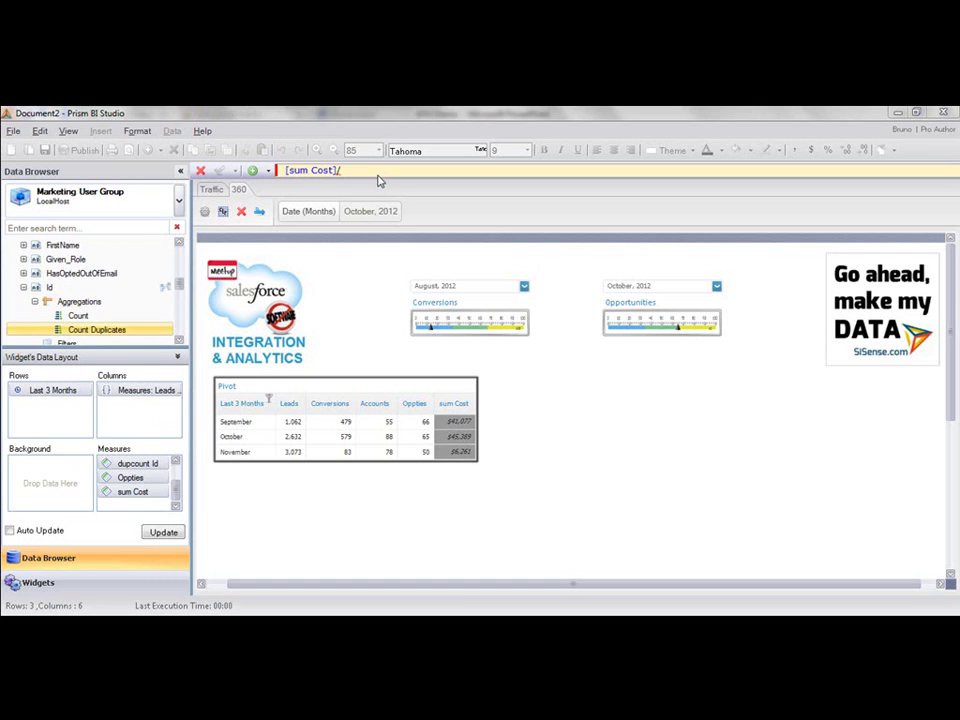
pyautogui.doubleClick(125, 329)
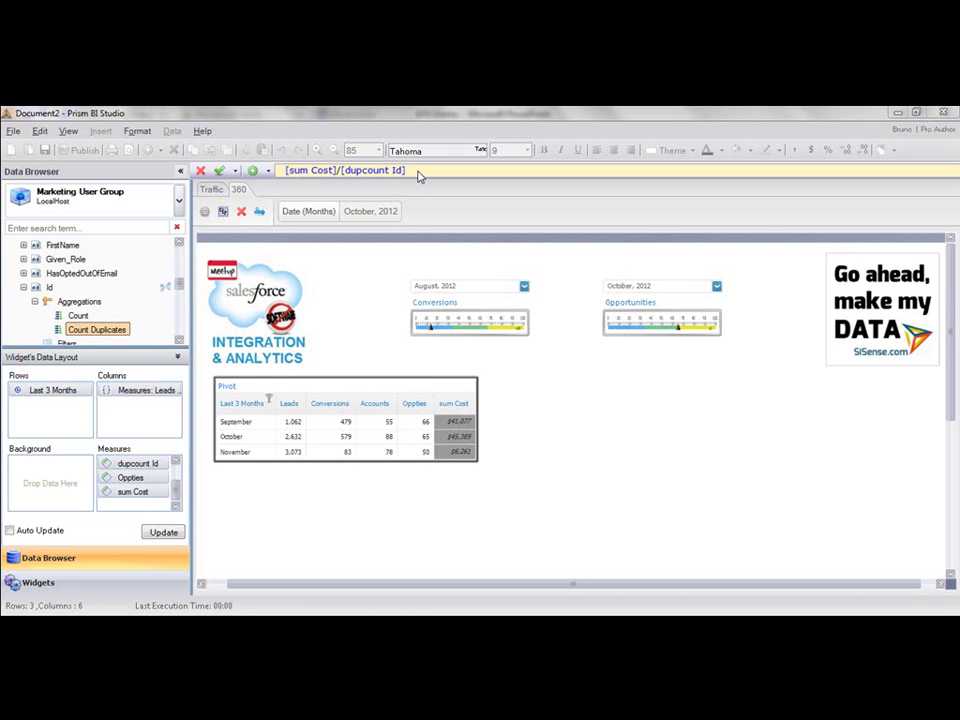
pyautogui.press('Return')
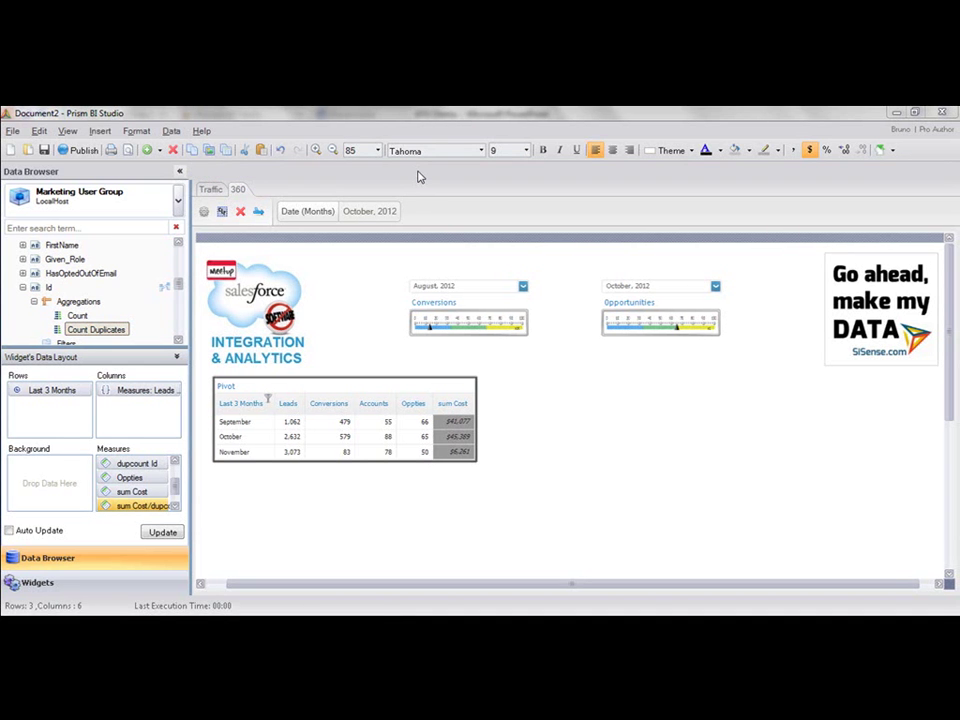
pyautogui.click(161, 533)
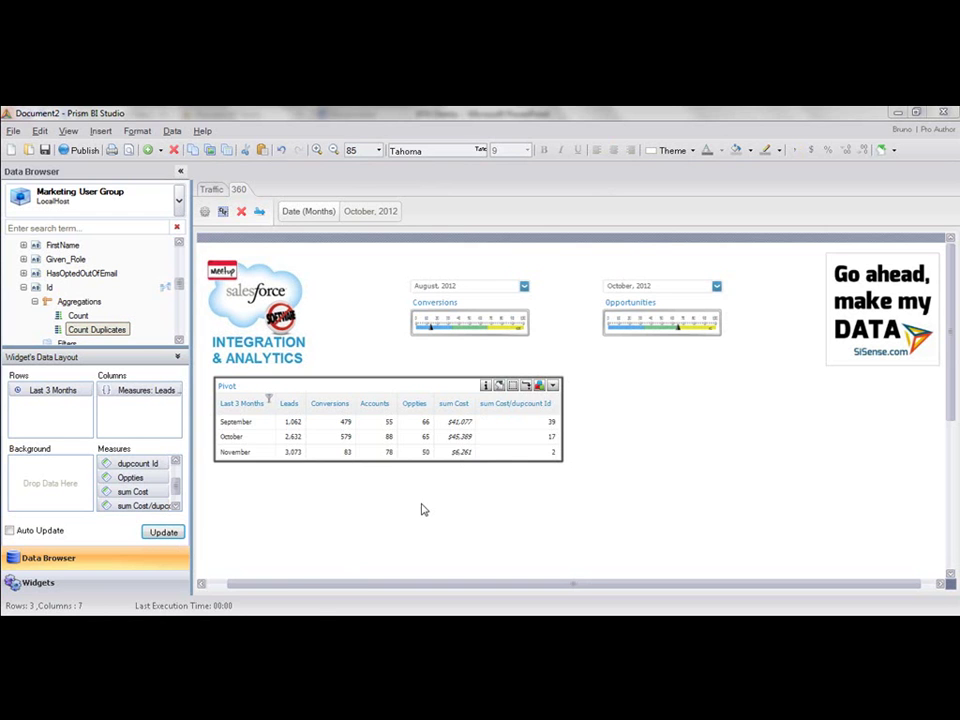
# - Rename the pivot's sum Cost/dupcount Id measure as Cost Per Lead and add it to the repository
pyautogui.rightClick(140, 505)
pyautogui.click(180, 446)
pyautogui.write('Cost Per Lead')
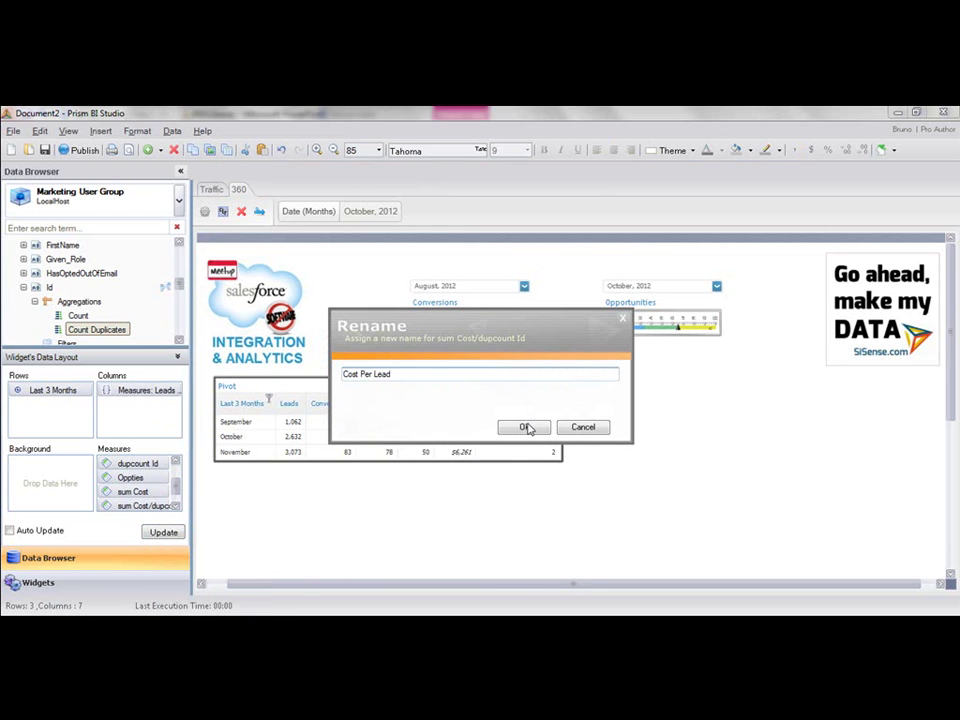
pyautogui.click(528, 428)
pyautogui.rightClick(140, 491)
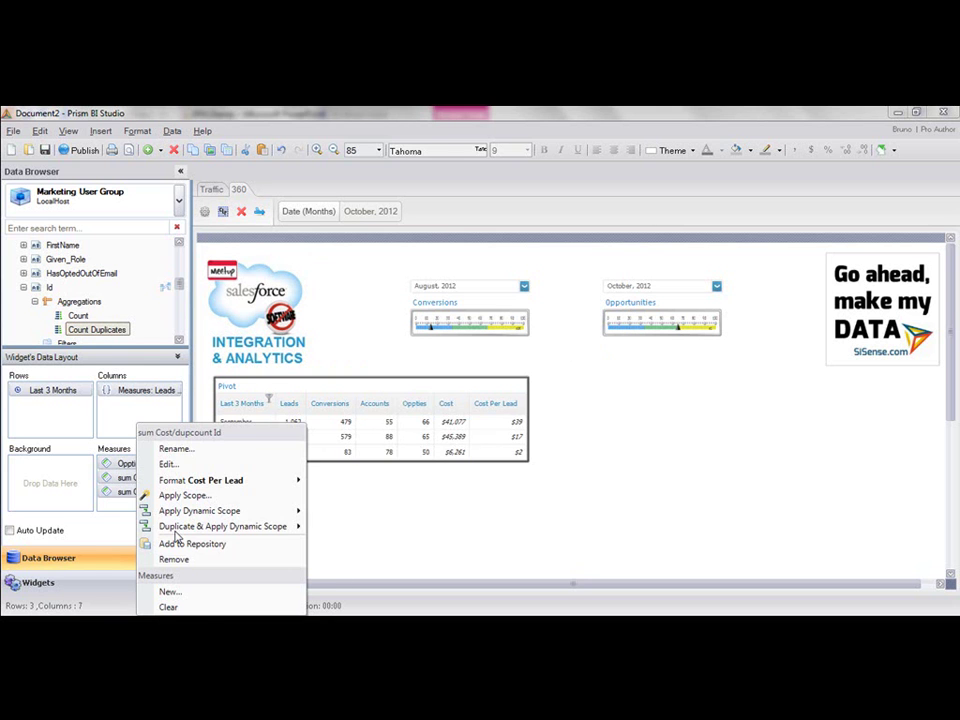
pyautogui.click(262, 548)
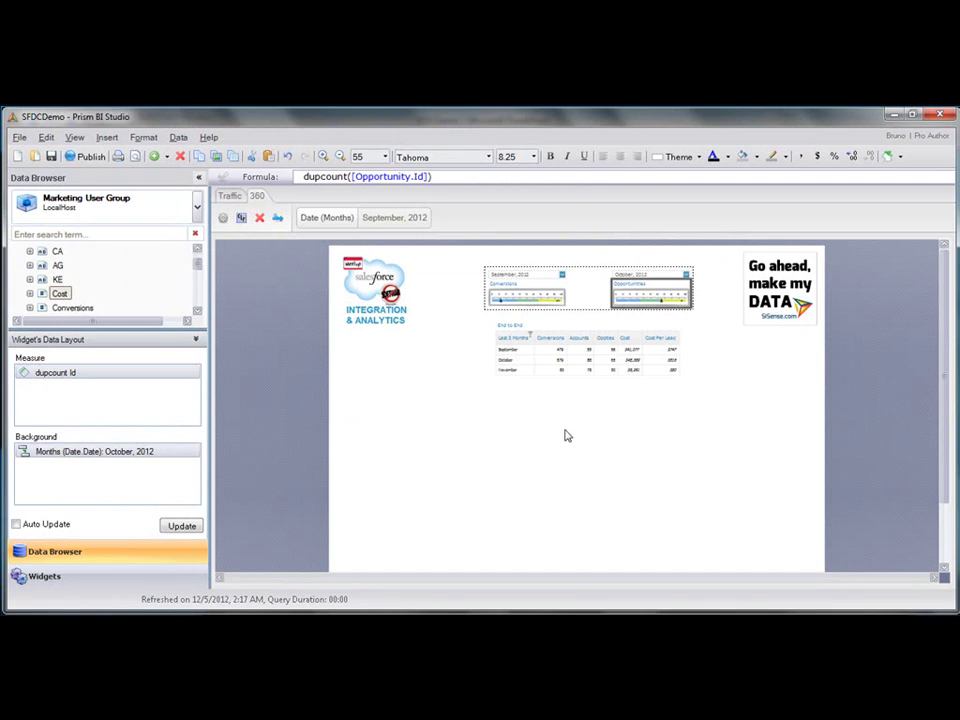
# - Delete the Conversions and Opportunities indicators with their month filters and move the End to End pivot up into their place
pyautogui.press('Delete')
pyautogui.click(506, 368)
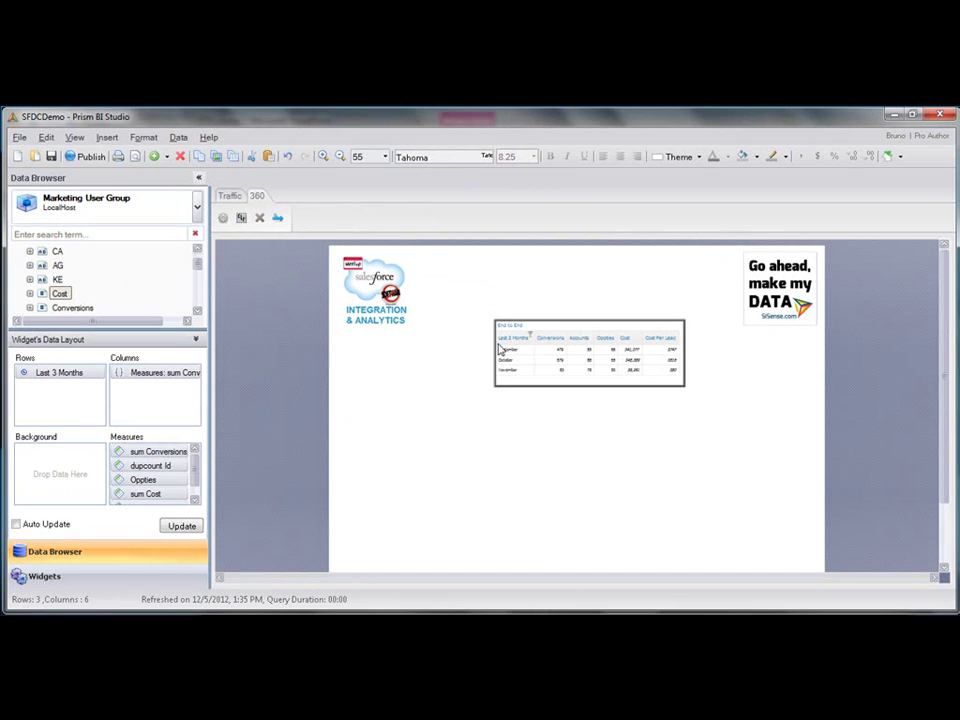
pyautogui.moveTo(551, 336); pyautogui.dragTo(529, 286)
pyautogui.moveTo(568, 284); pyautogui.dragTo(501, 283)
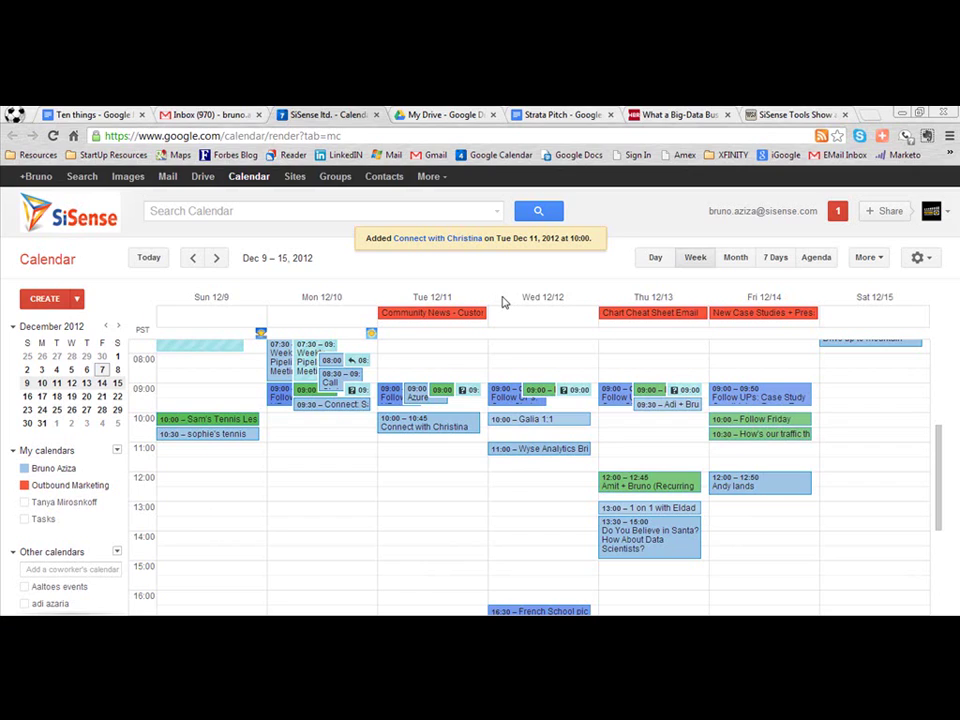
# - Add a Contribution function column for Conversions to the End to End pivot and format its values as percentages
pyautogui.click(557, 390)
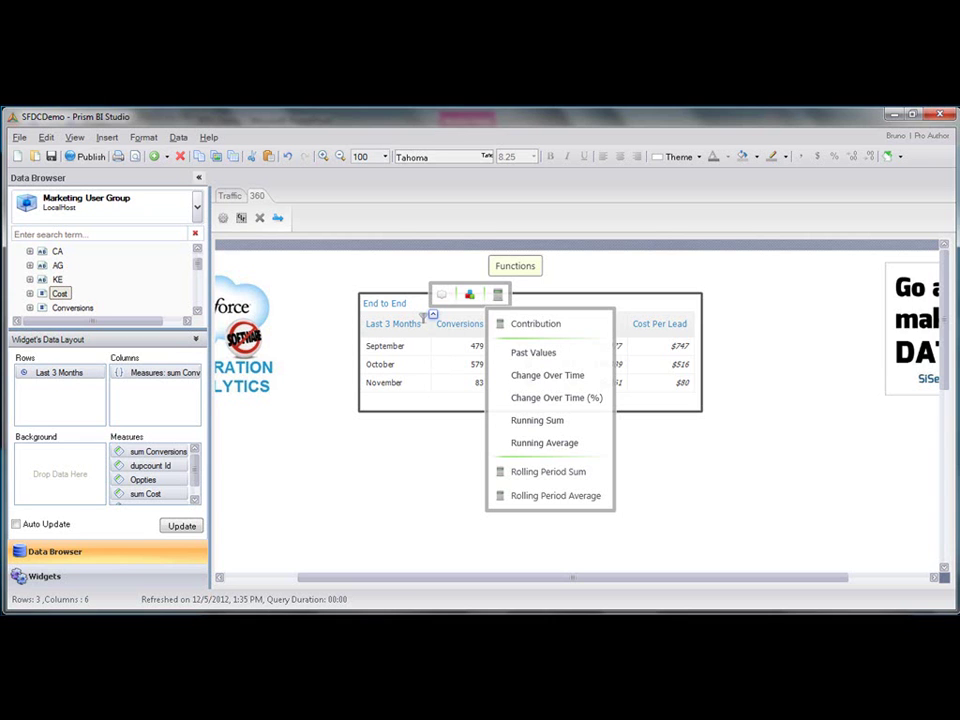
pyautogui.click(558, 328)
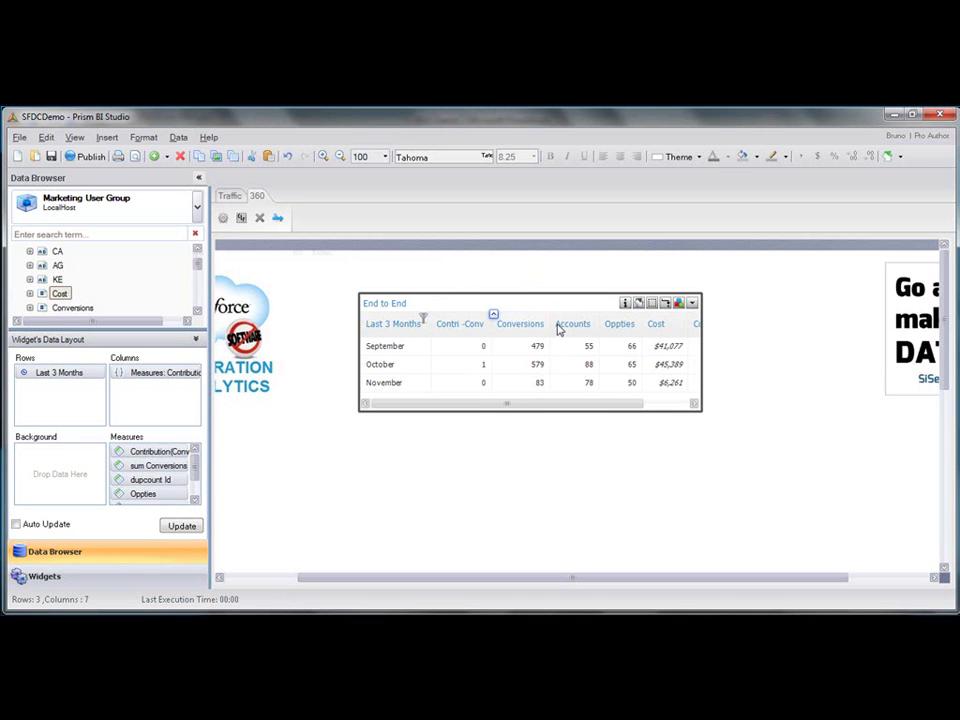
pyautogui.click(463, 351)
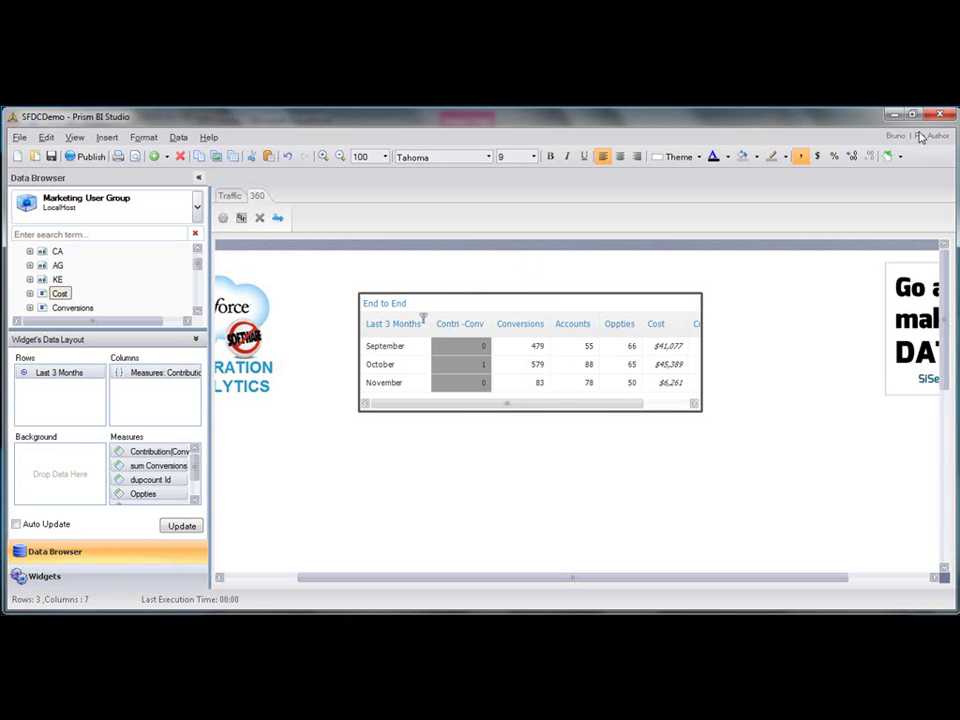
pyautogui.click(834, 156)
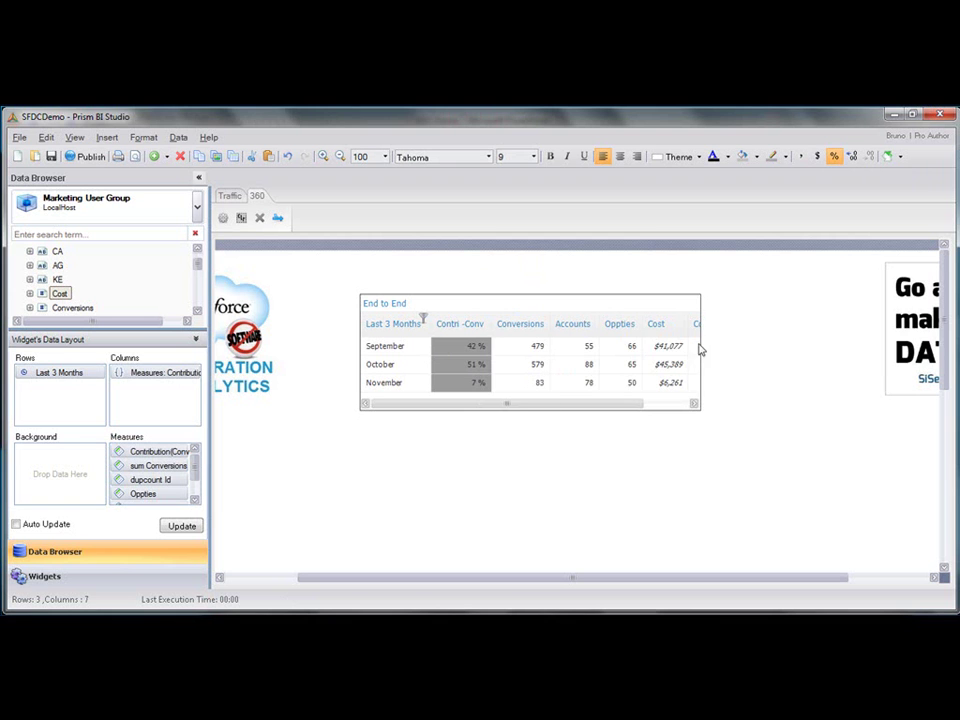
# - Add a Contribution function column for Oppties to the End to End pivot and format its values as percentages
pyautogui.click(666, 294)
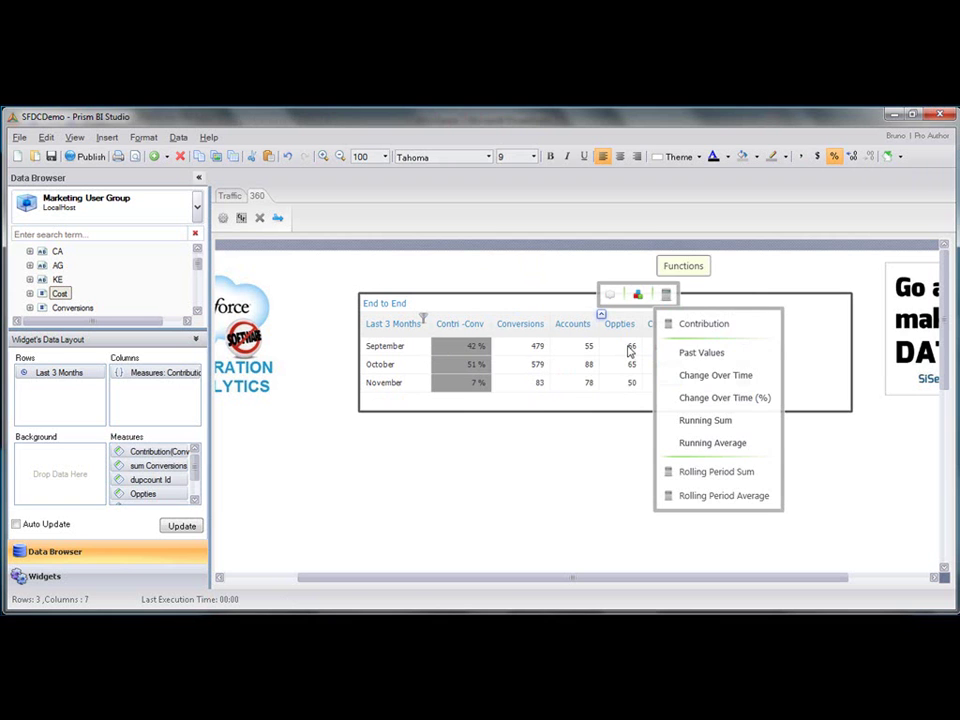
pyautogui.click(690, 323)
pyautogui.click(674, 349)
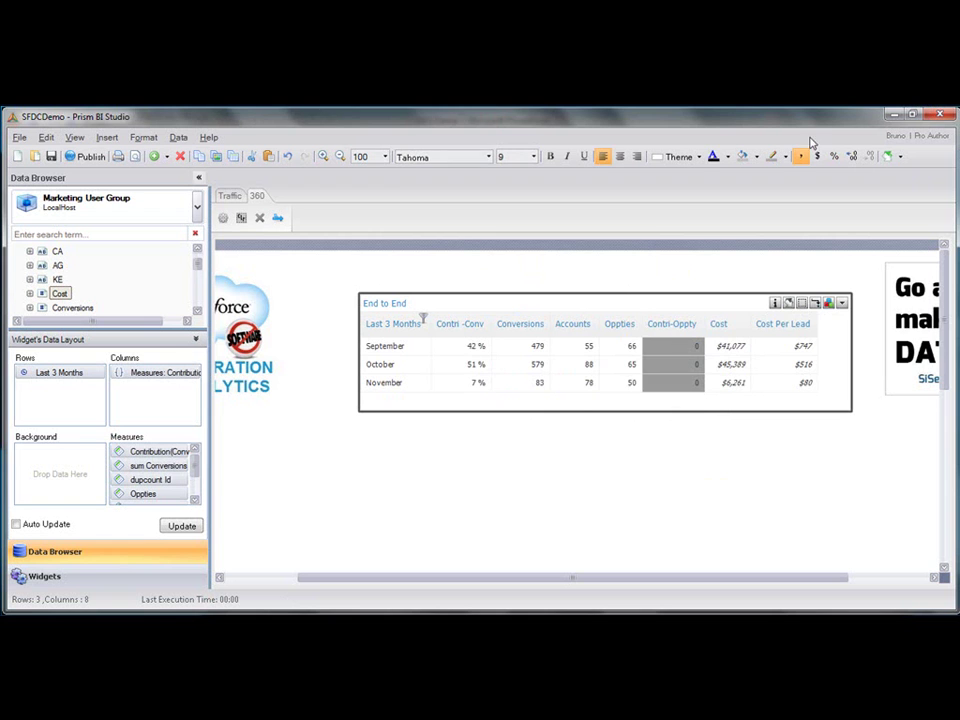
pyautogui.click(831, 156)
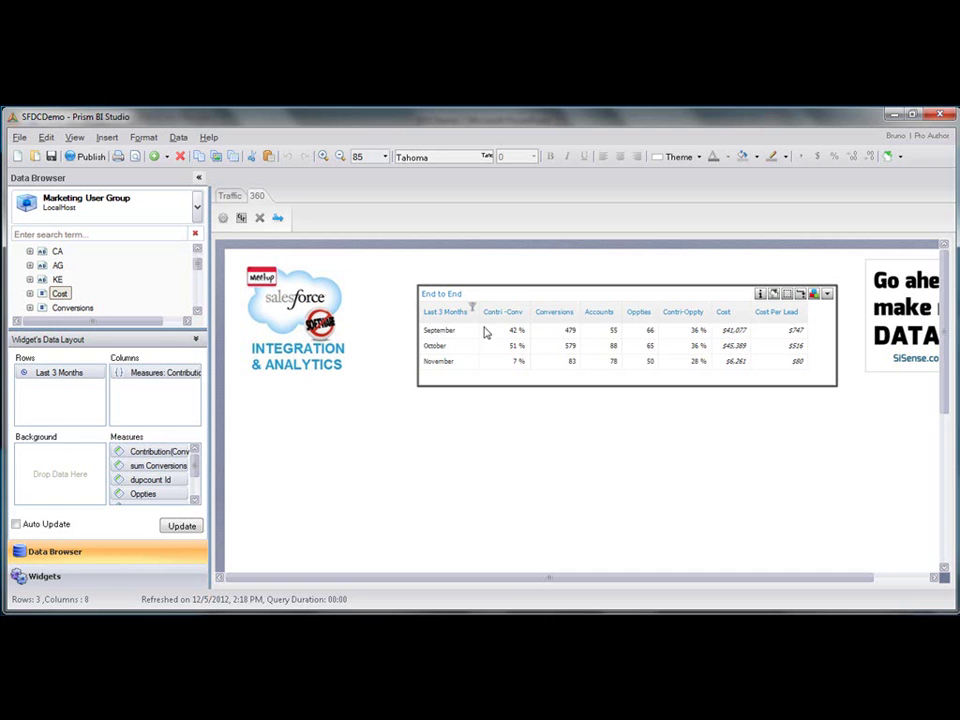
# - Paste a copy of the End to End pivot below the original and remove its Cost, Cost Per Lead, Conversions, Accounts and Oppties columns
pyautogui.hotkey('ctrl', 'v')
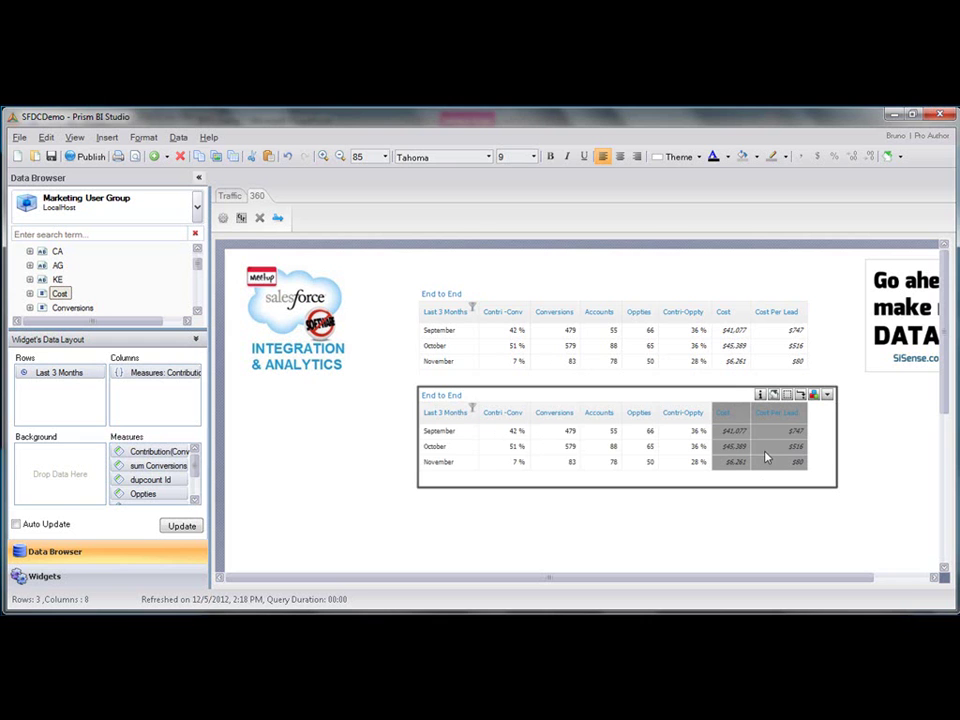
pyautogui.rightClick(777, 424)
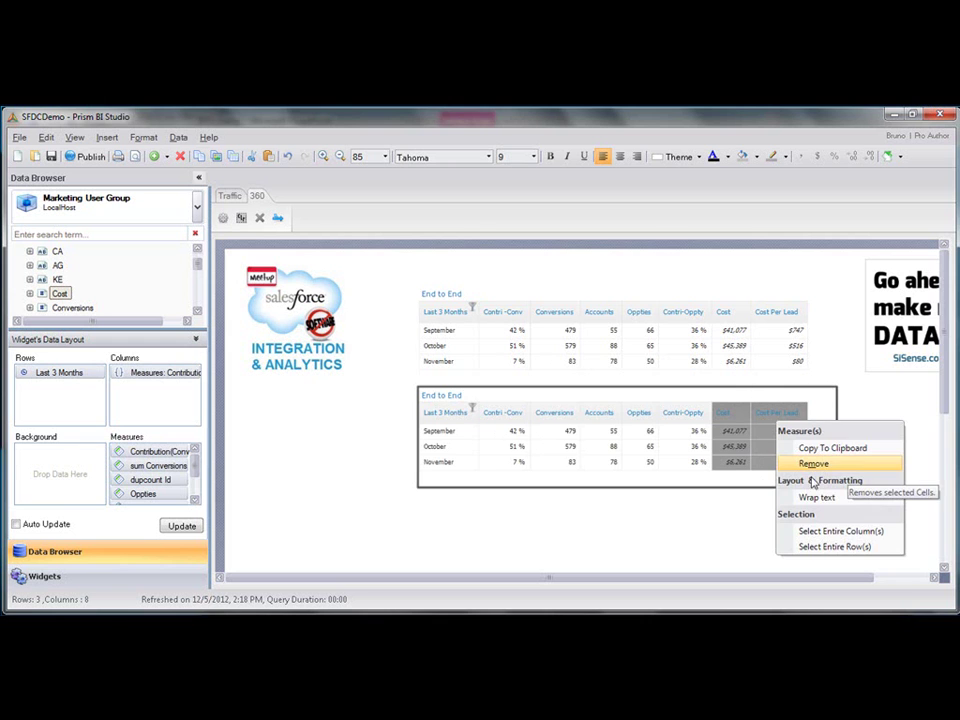
pyautogui.click(861, 465)
pyautogui.moveTo(555, 430); pyautogui.dragTo(640, 462)
pyautogui.rightClick(625, 457)
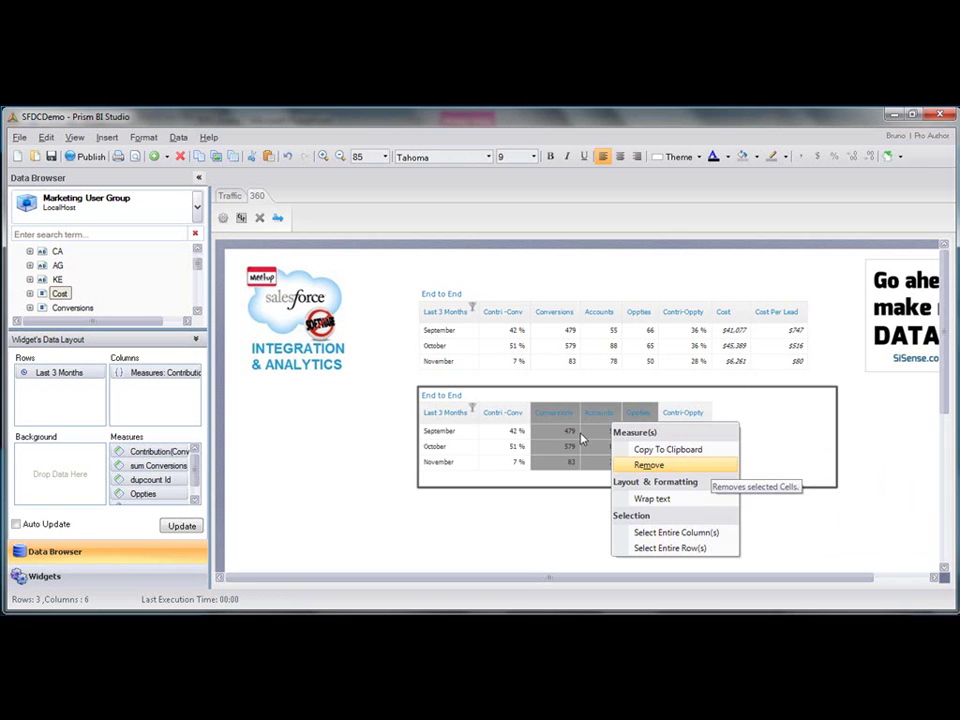
pyautogui.click(627, 461)
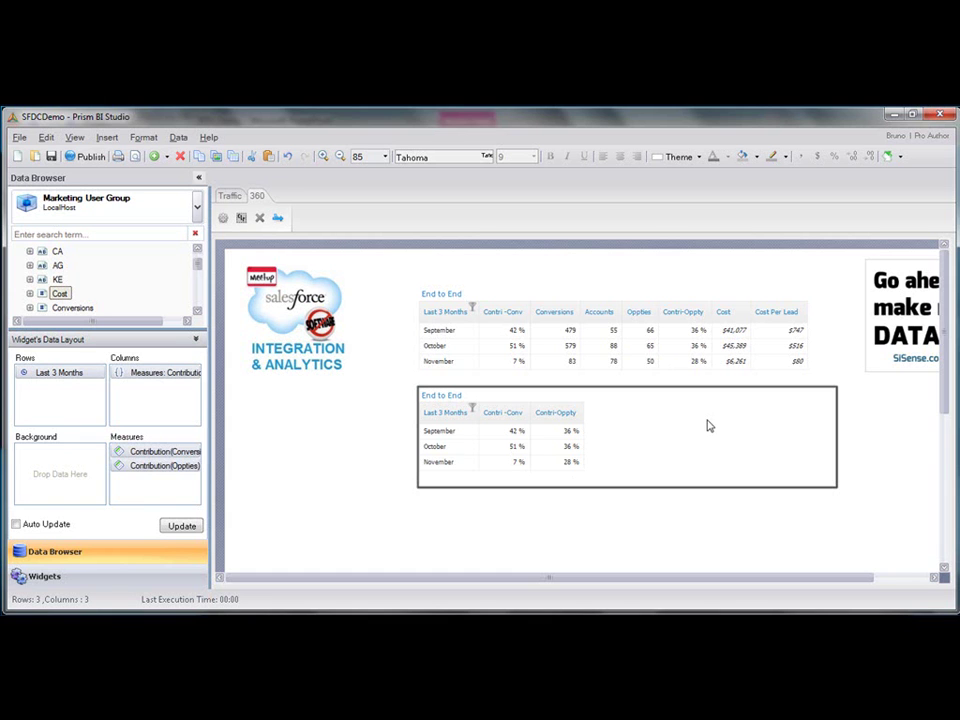
# - Create a linked chart from the copied contribution pivot and title it Contribution
pyautogui.rightClick(548, 452)
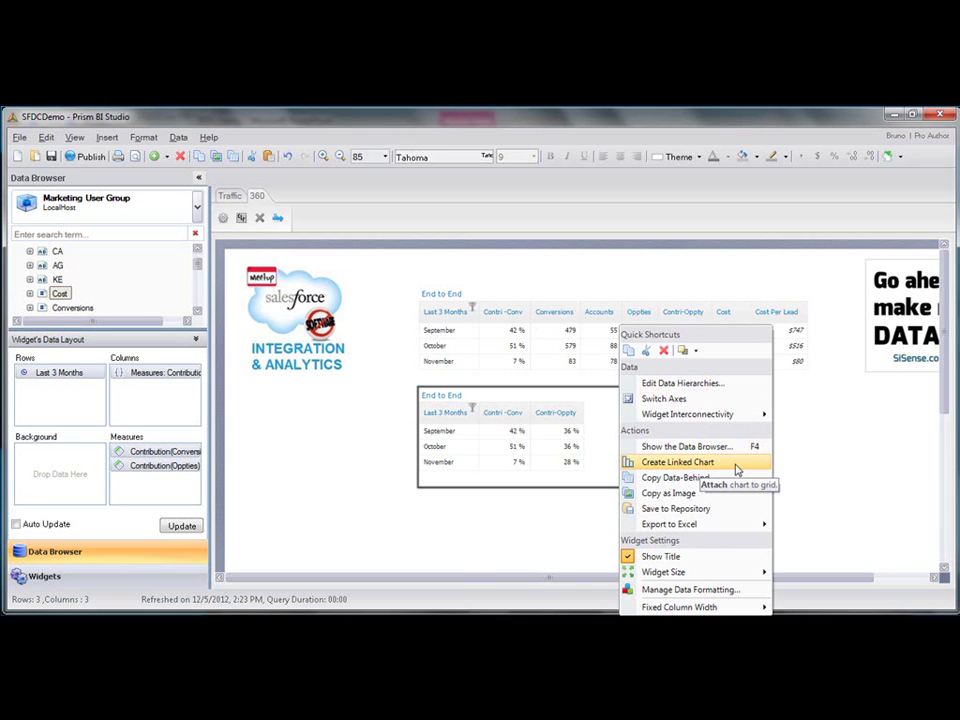
pyautogui.click(737, 469)
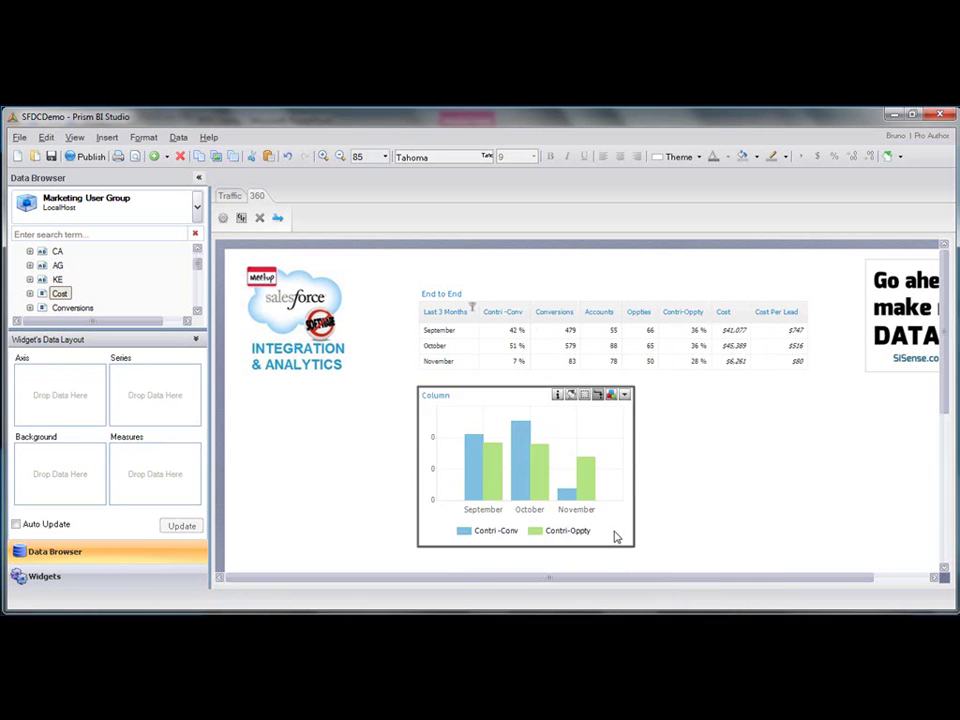
pyautogui.click(780, 510)
pyautogui.write('Contribution')
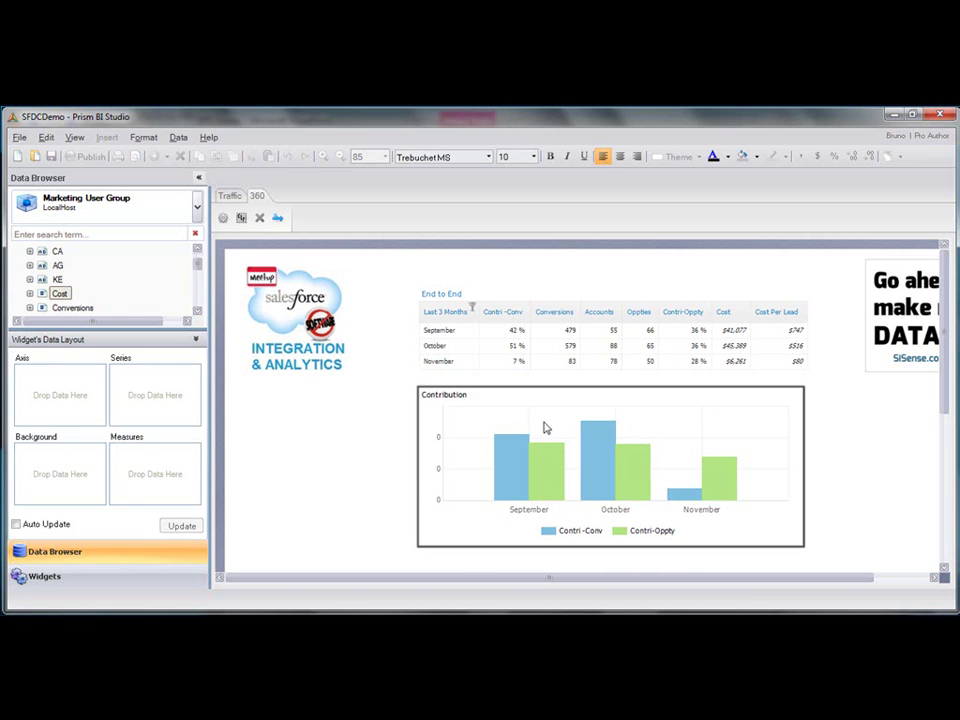
pyautogui.press('Return')
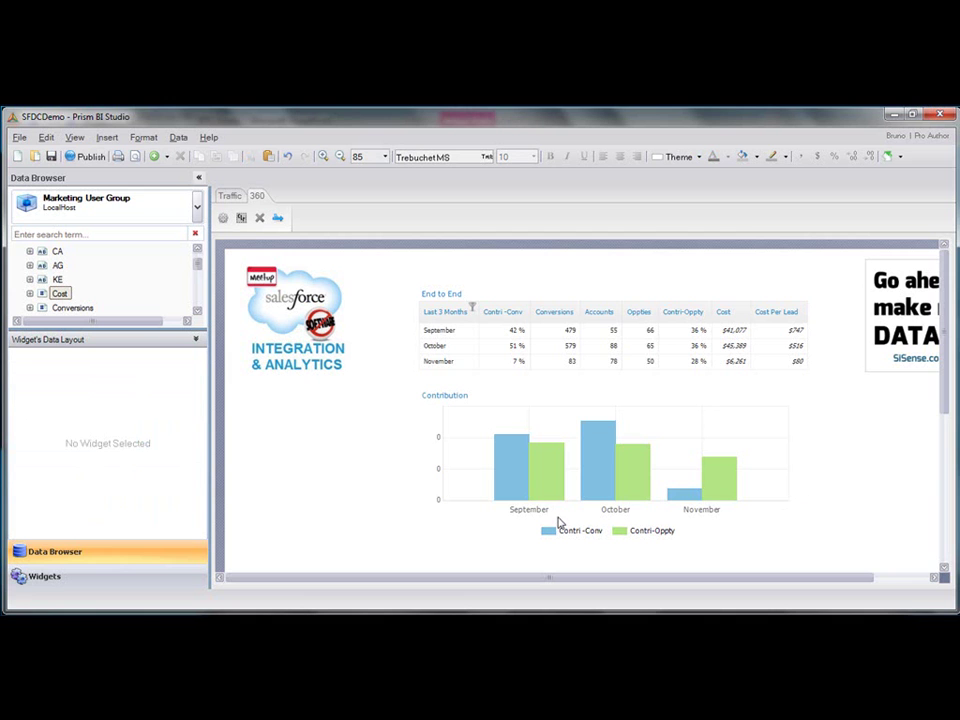
# - Change the Contribution chart's type to Stacked Bar 100
pyautogui.rightClick(750, 440)
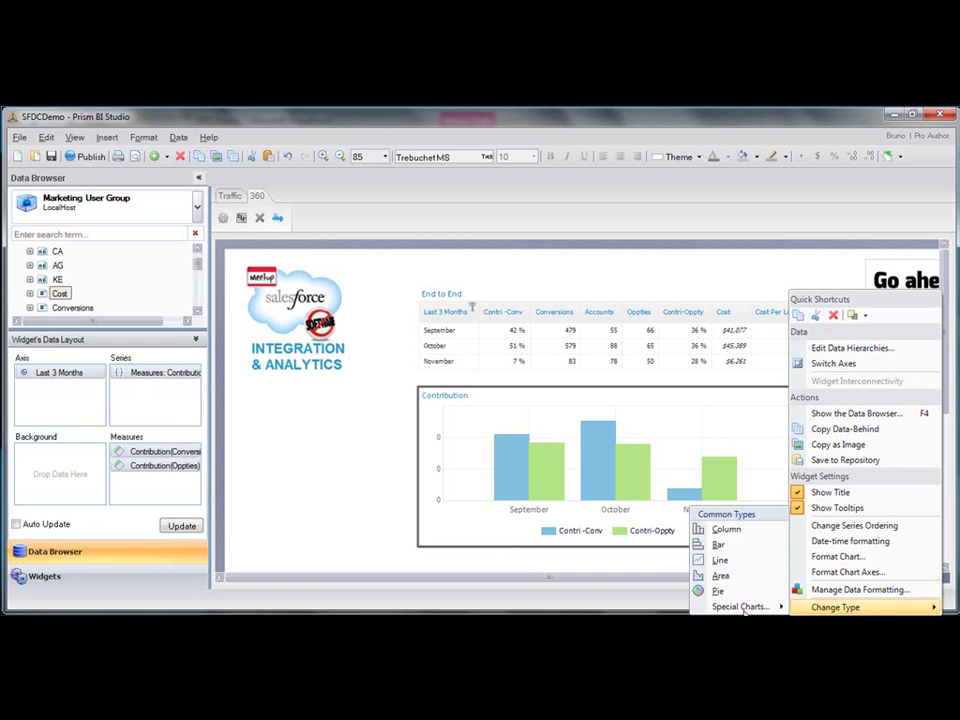
pyautogui.moveTo(740, 606)
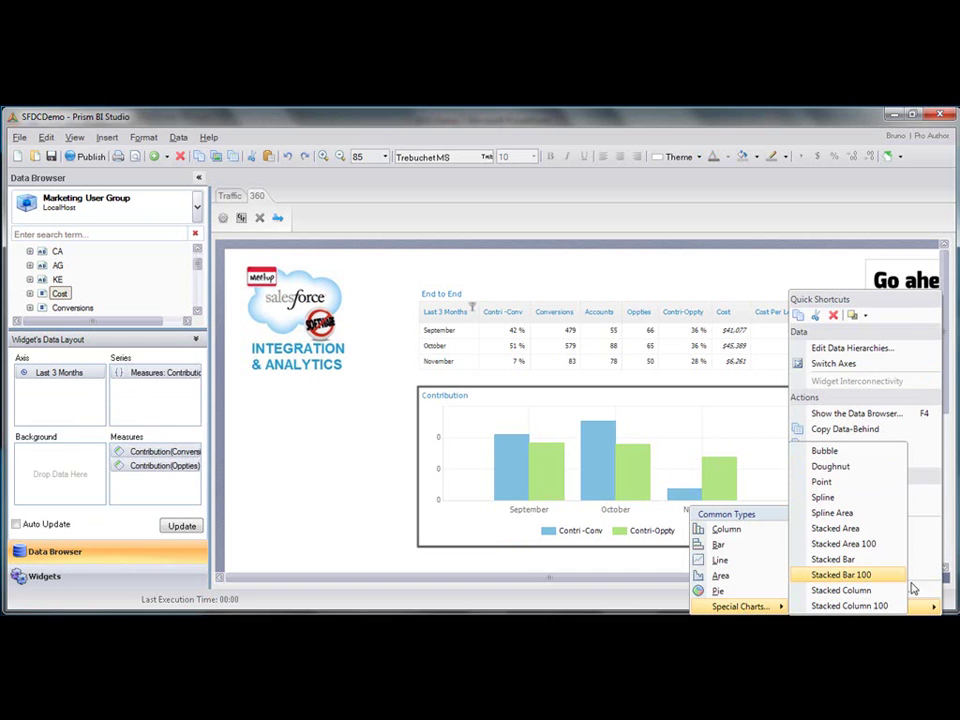
pyautogui.click(870, 575)
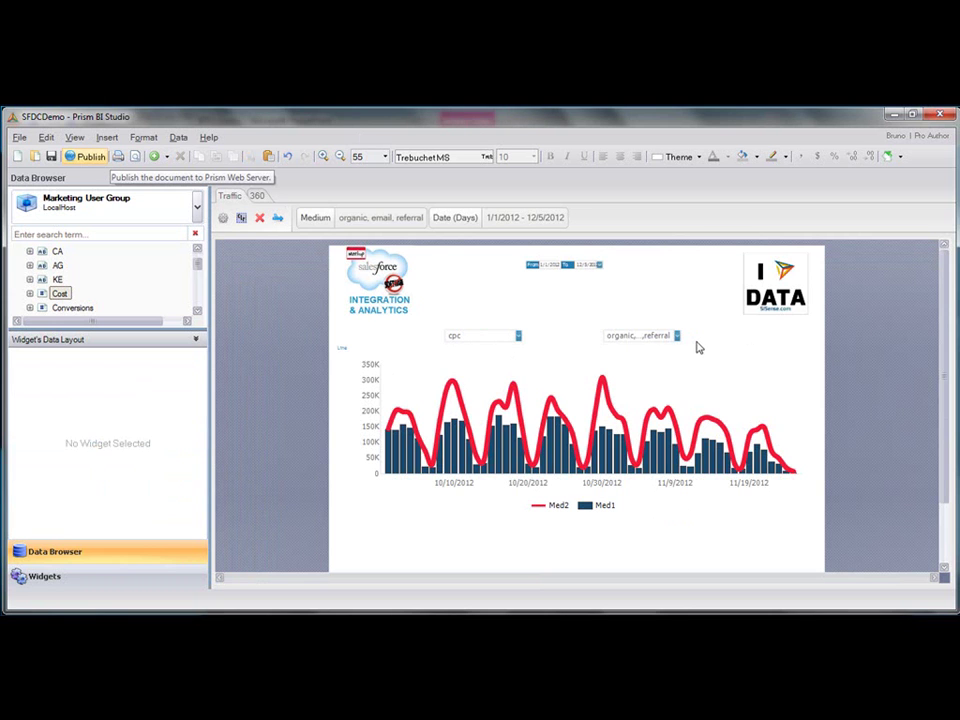
pyautogui.click(88, 158)
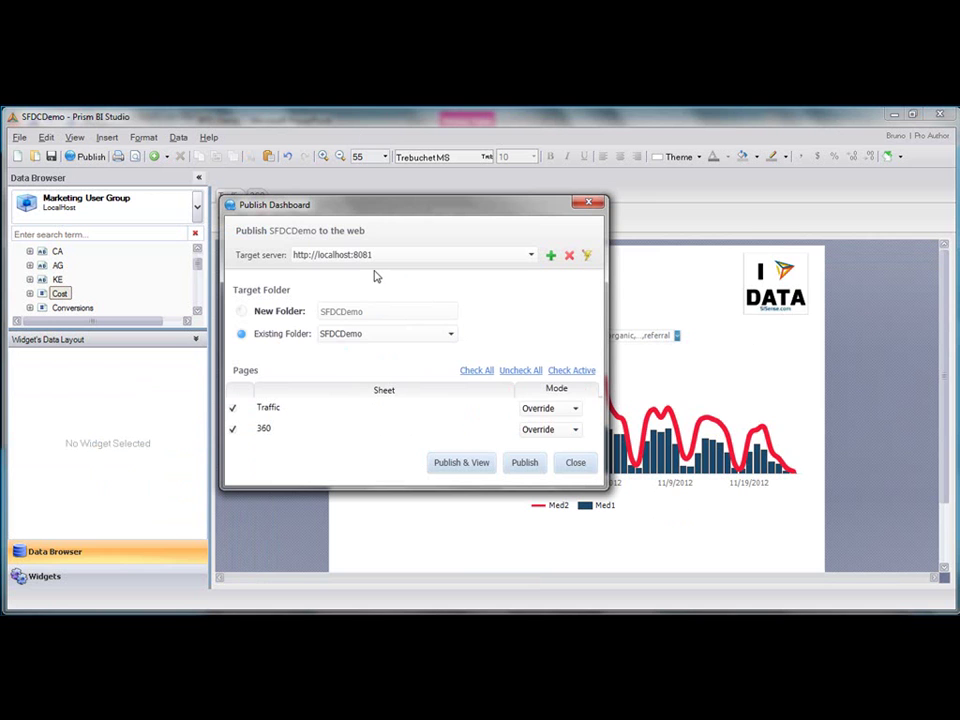
pyautogui.click(455, 466)
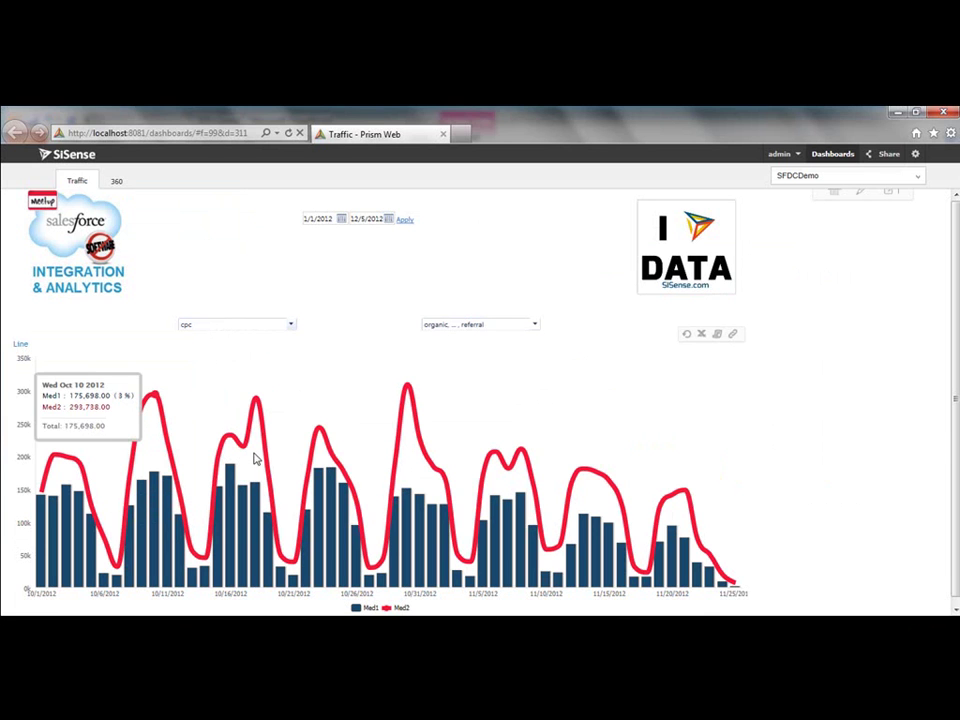
# - View the start-date calendar on the published Traffic dashboard and print the dashboard on the WP-4530 Series(Network) printer
pyautogui.click(341, 218)
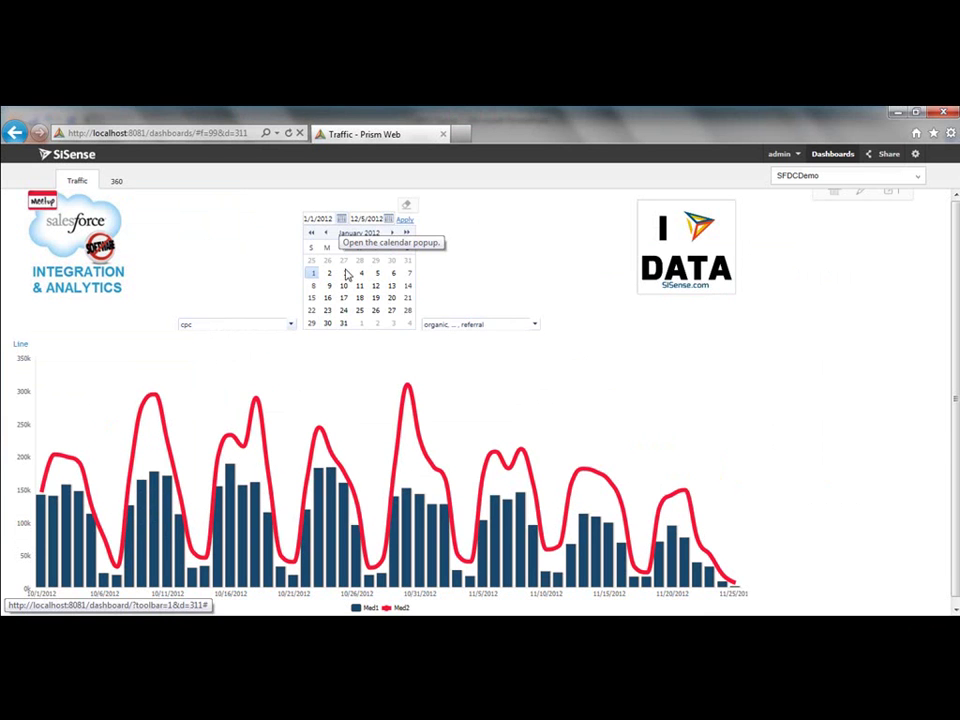
pyautogui.click(422, 296)
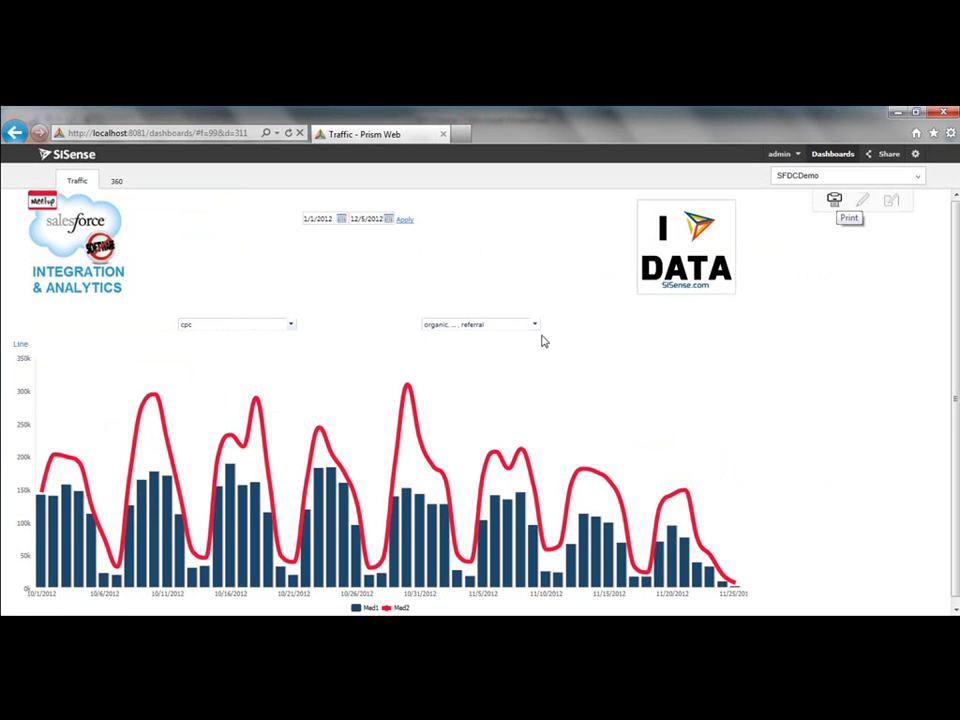
pyautogui.click(835, 200)
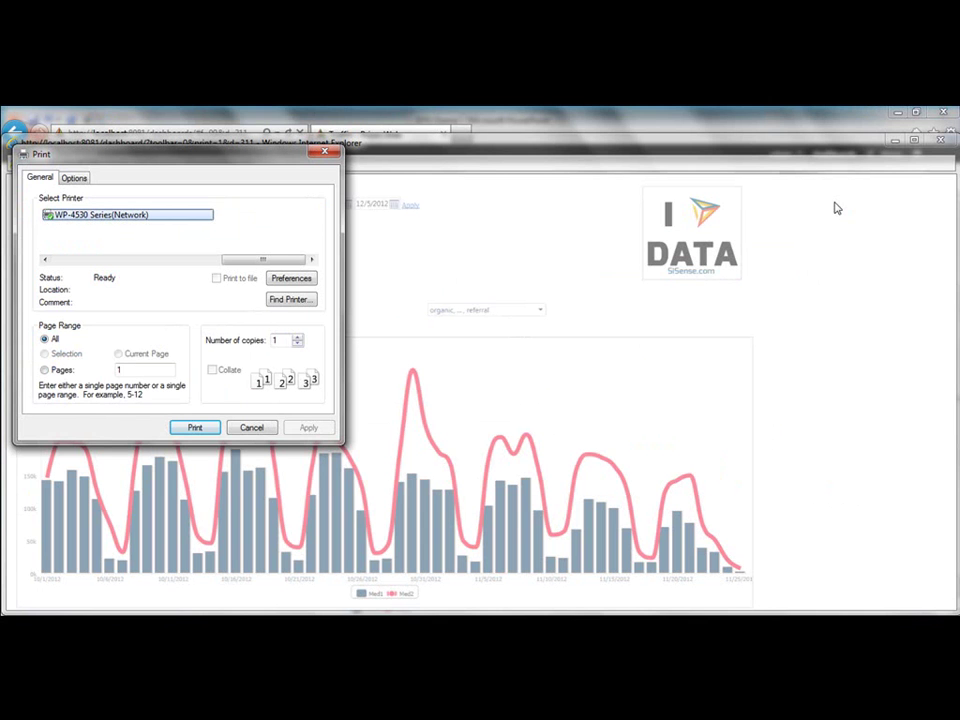
pyautogui.click(182, 430)
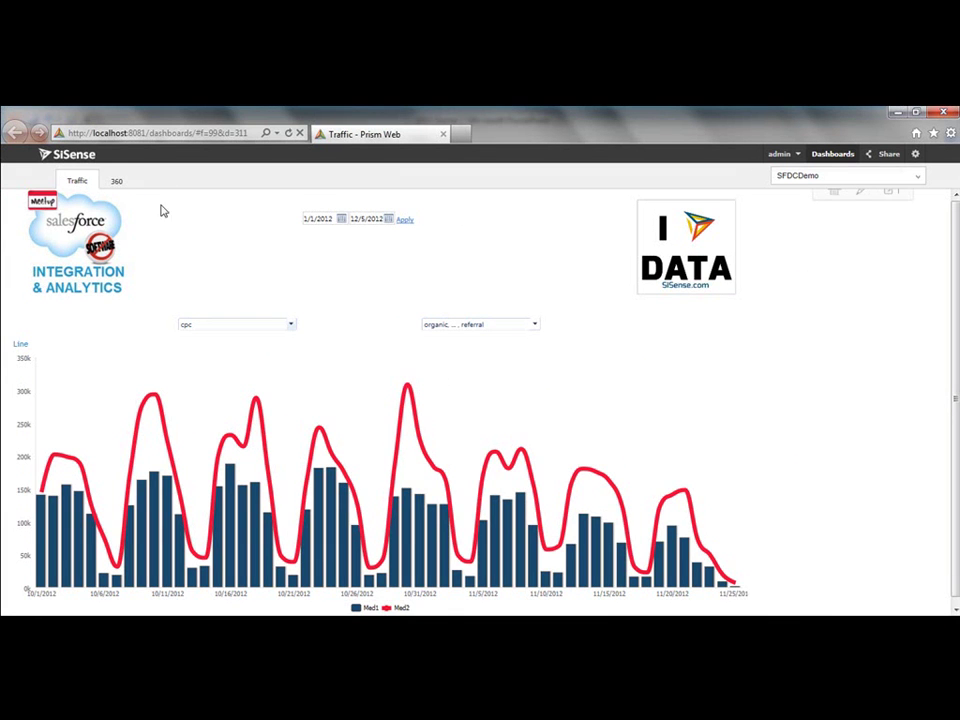
# - Open the 360 dashboard for editing and move the Contribution chart below the smaller End to End table
pyautogui.click(117, 181)
pyautogui.moveTo(278, 355)
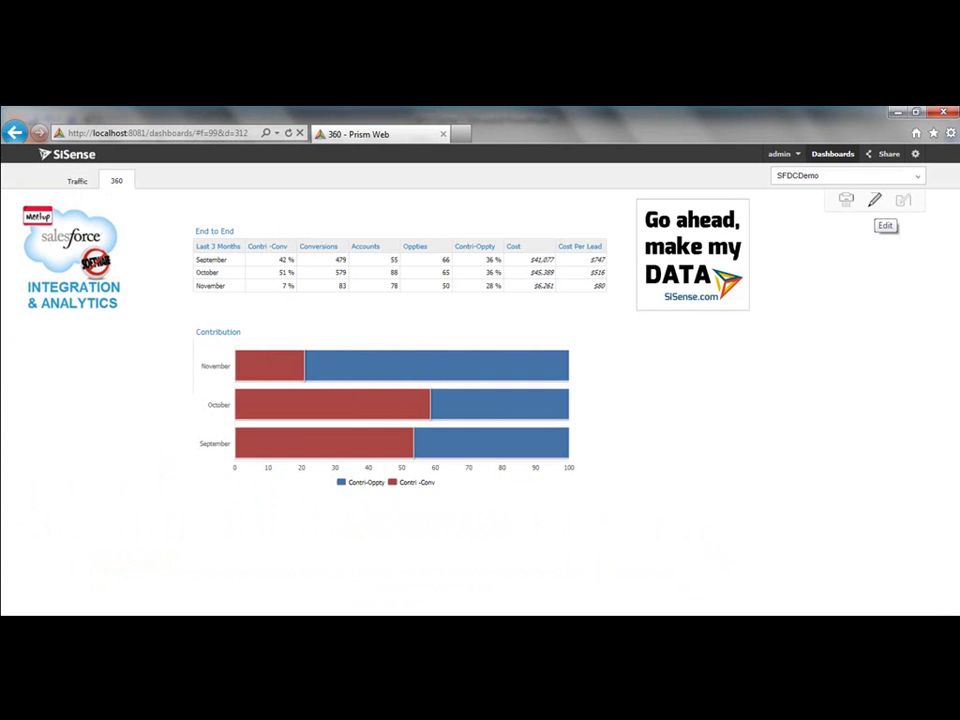
pyautogui.click(875, 201)
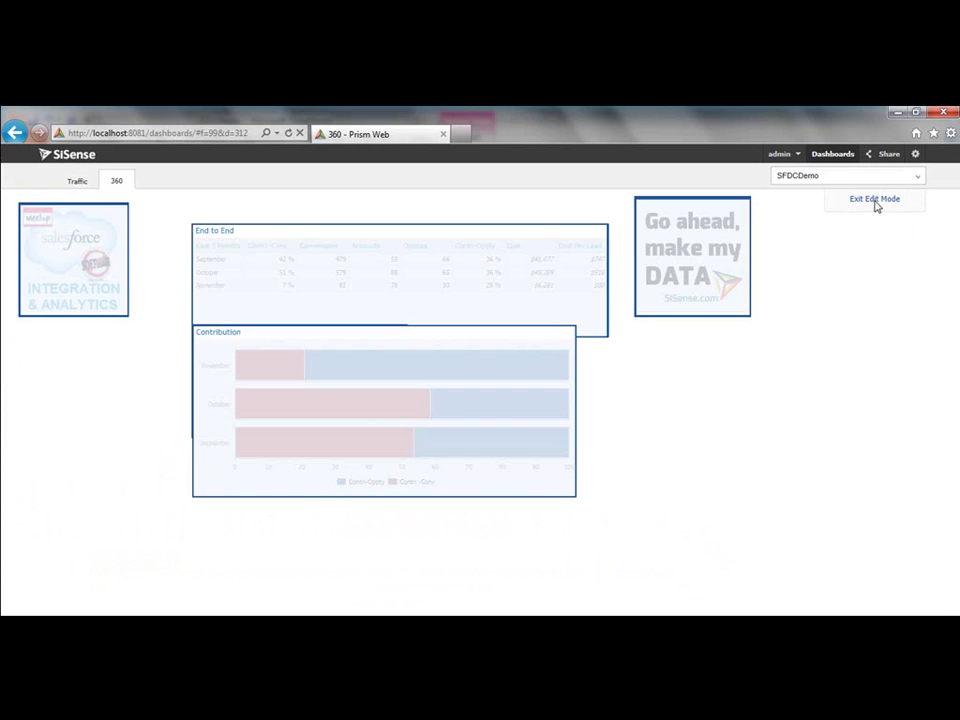
pyautogui.moveTo(531, 420); pyautogui.dragTo(373, 538)
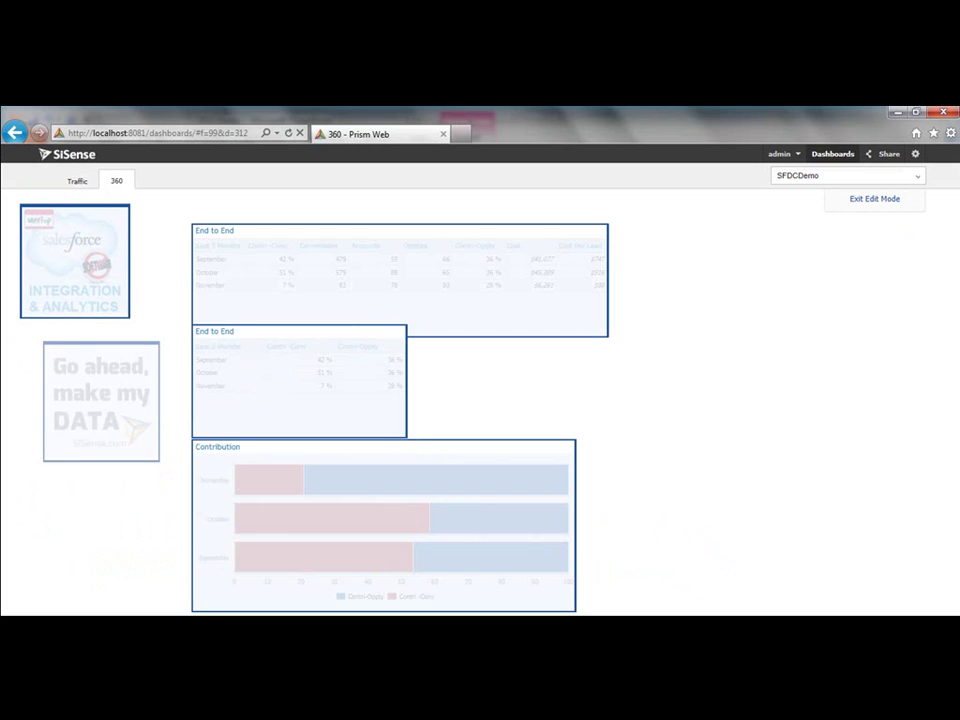
# - Swap the two logo images, placing the Salesforce integration logo right of the tables and the "Go ahead, make my DATA" logo at the upper left
pyautogui.moveTo(139, 448); pyautogui.dragTo(116, 444)
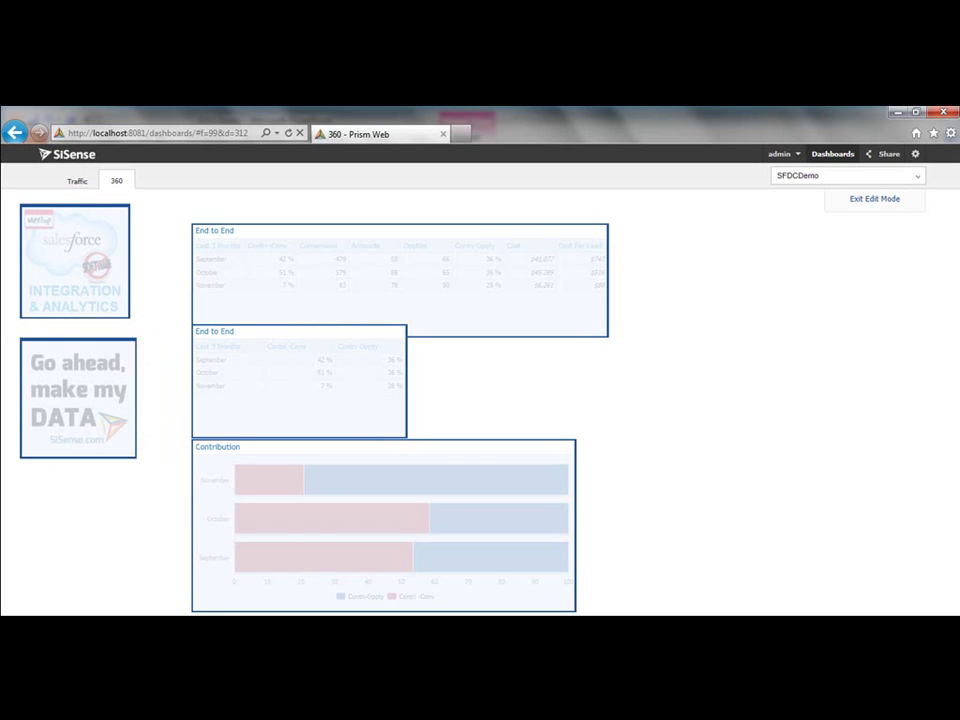
pyautogui.moveTo(107, 255); pyautogui.dragTo(767, 262)
pyautogui.moveTo(115, 395); pyautogui.dragTo(107, 255)
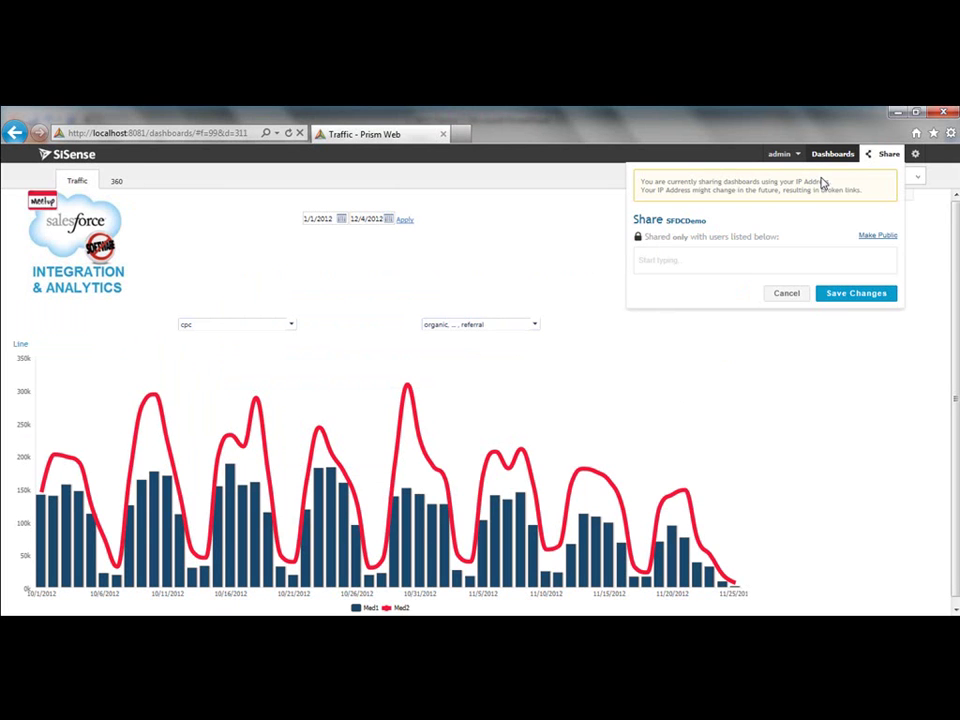
# - Make the SFDCDemo dashboards public so they are shared with all registered users through a link
pyautogui.click(877, 235)
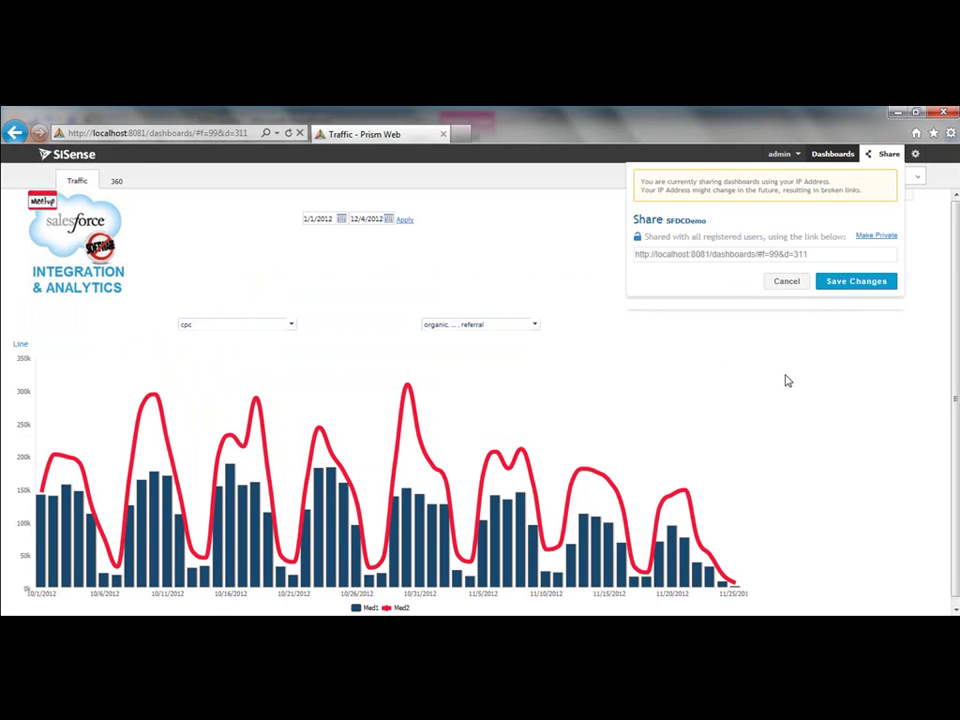
pyautogui.click(830, 262)
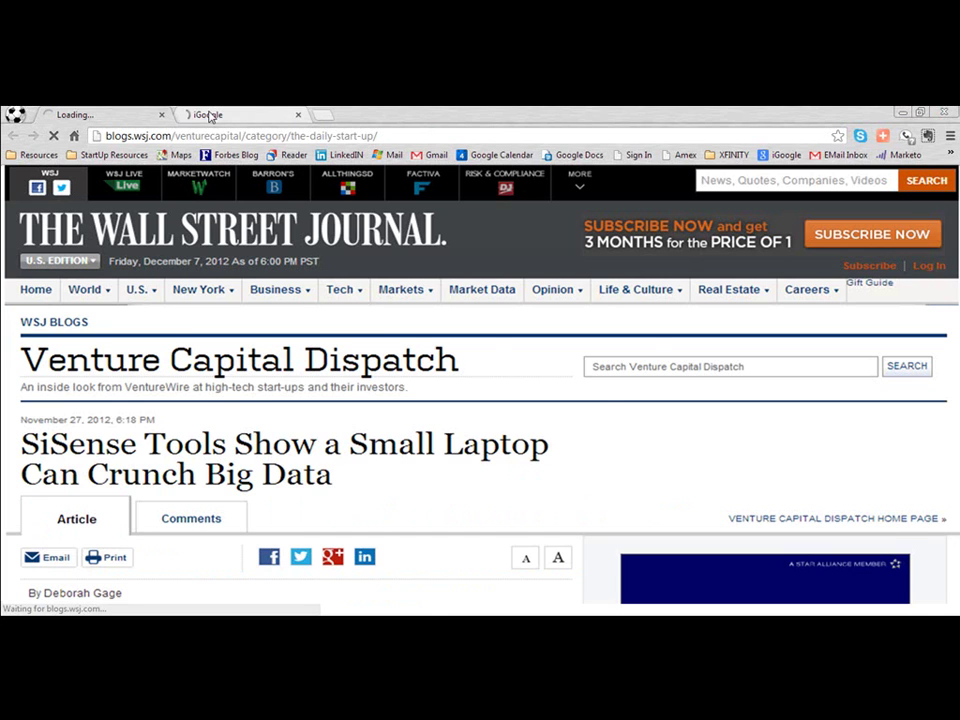
pyautogui.click(200, 115)
pyautogui.press('Return')
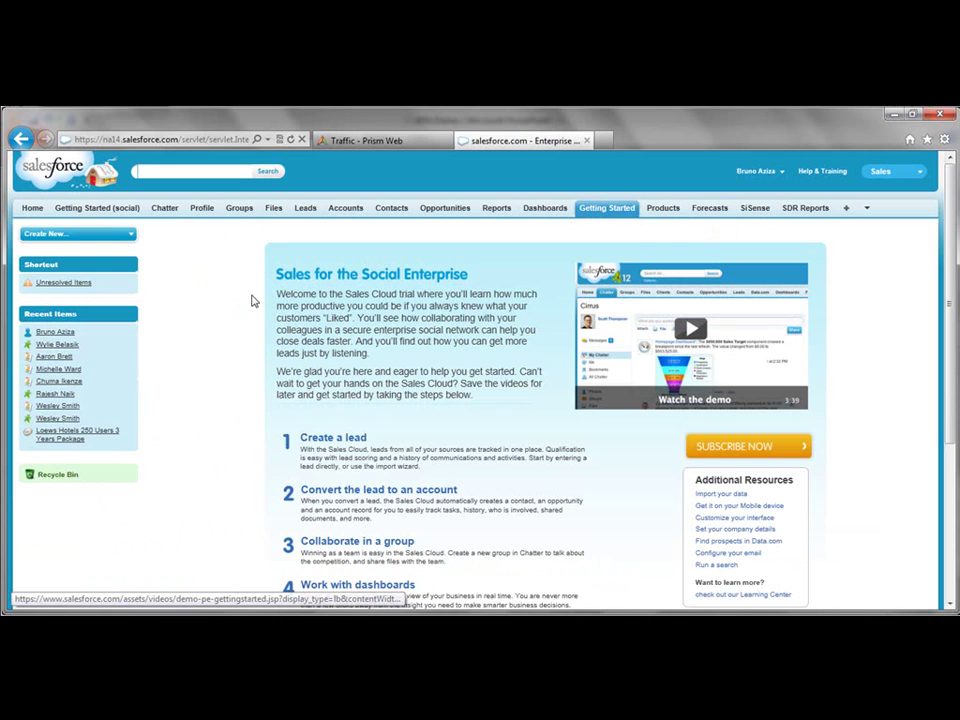
# - Open the SFDCDemo page embedded in Salesforce and view the Traffic dashboard's Line chart
pyautogui.click(866, 208)
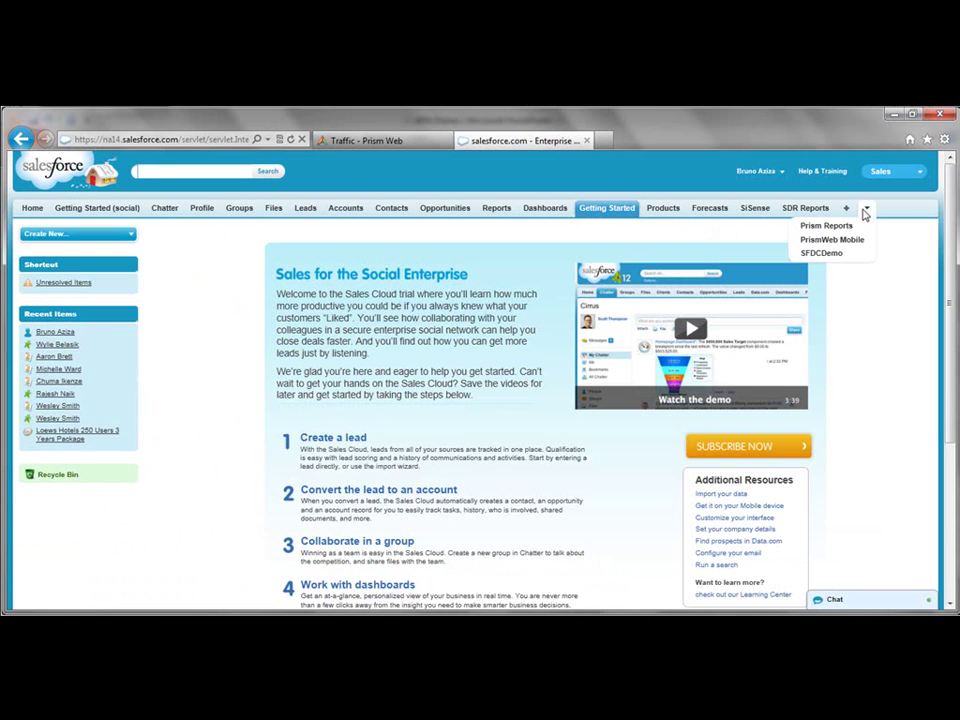
pyautogui.click(848, 253)
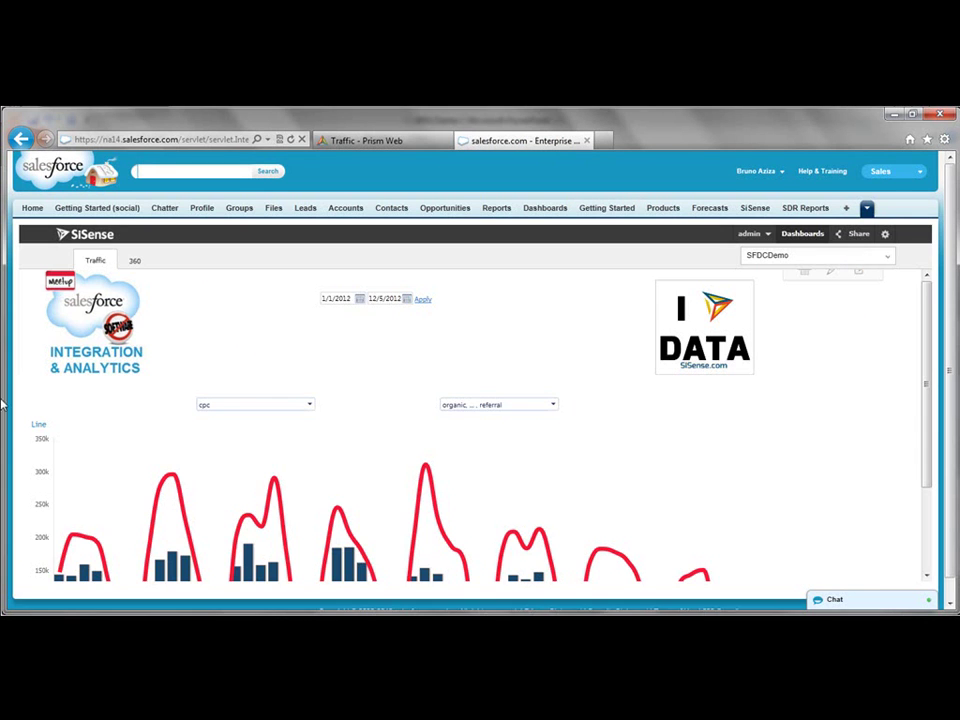
pyautogui.scroll(-2, 375, 314)
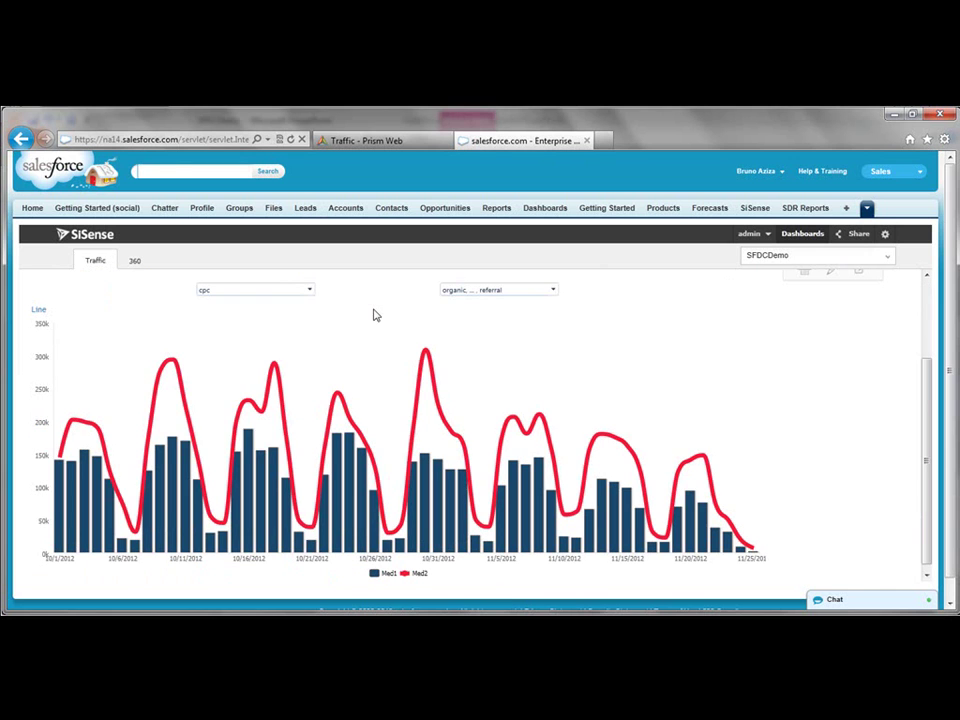